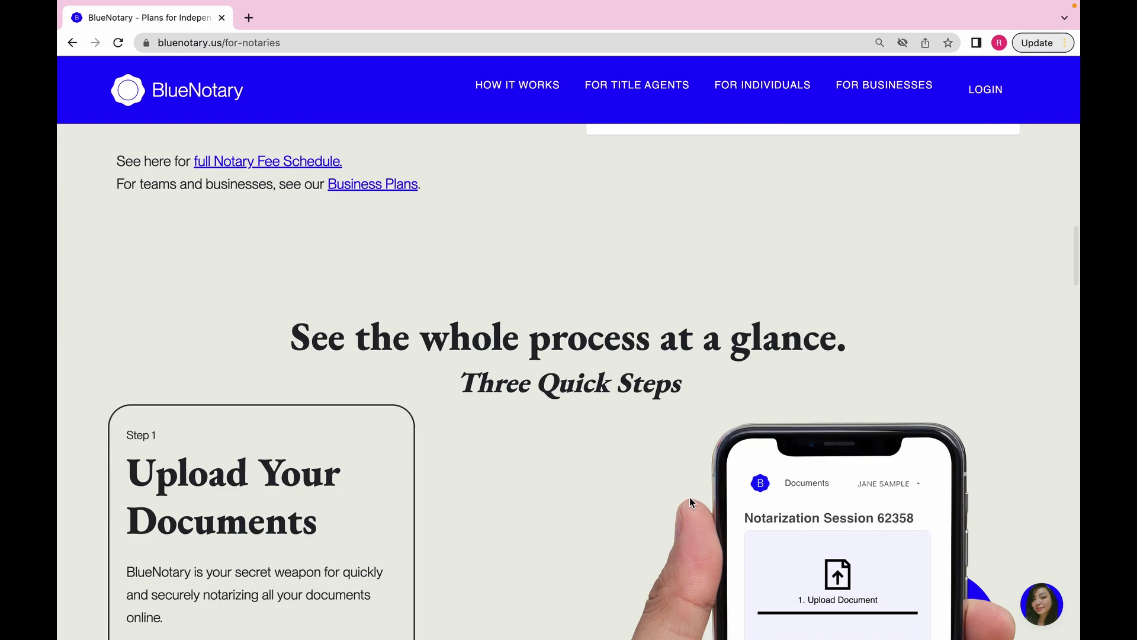
# Step: Read through the three-step notarization process and the Frequently Asked Questions on the BlueNotary page for notaries
pyautogui.scroll(1, 689, 496)
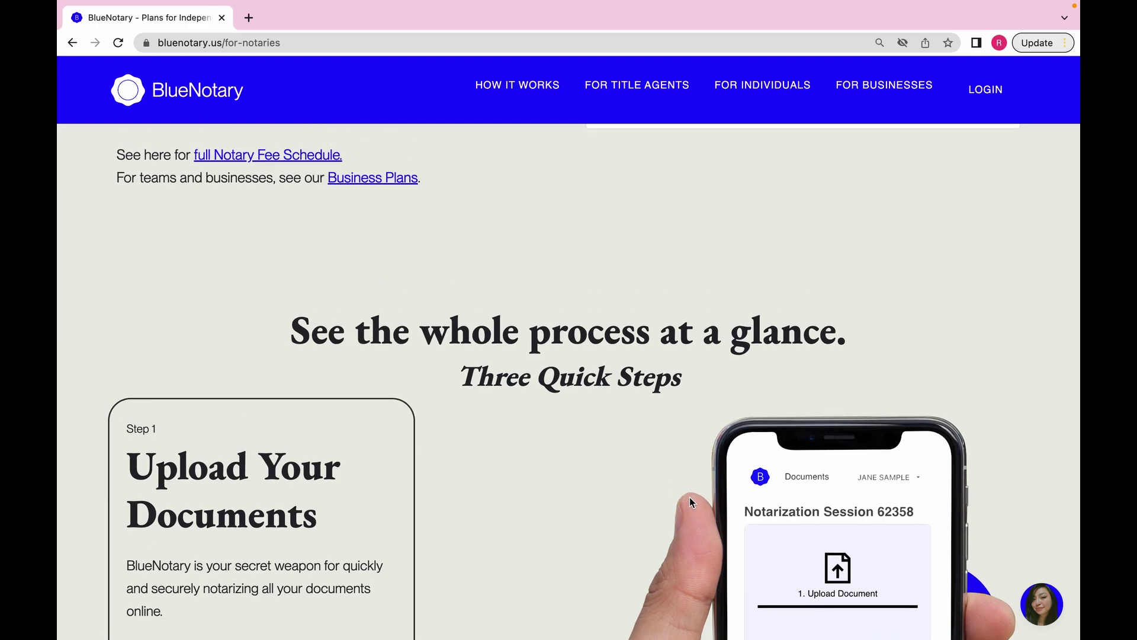
pyautogui.scroll(-1, 689, 501)
pyautogui.scroll(-15, 691, 502)
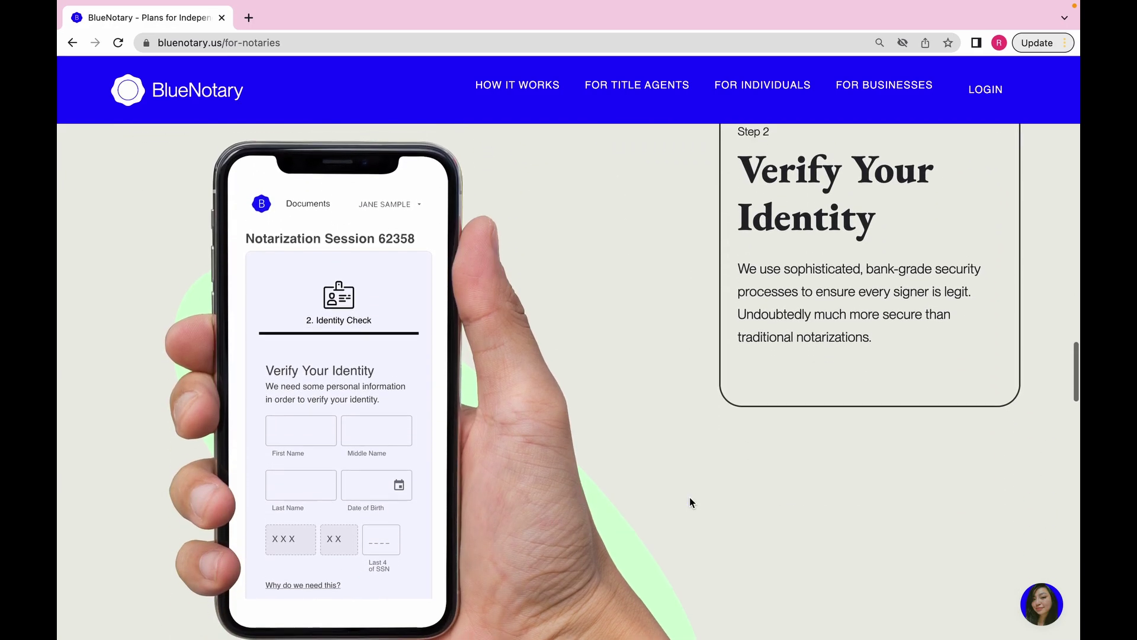
pyautogui.scroll(15, 690, 498)
pyautogui.scroll(-5, 690, 501)
pyautogui.scroll(-12, 690, 502)
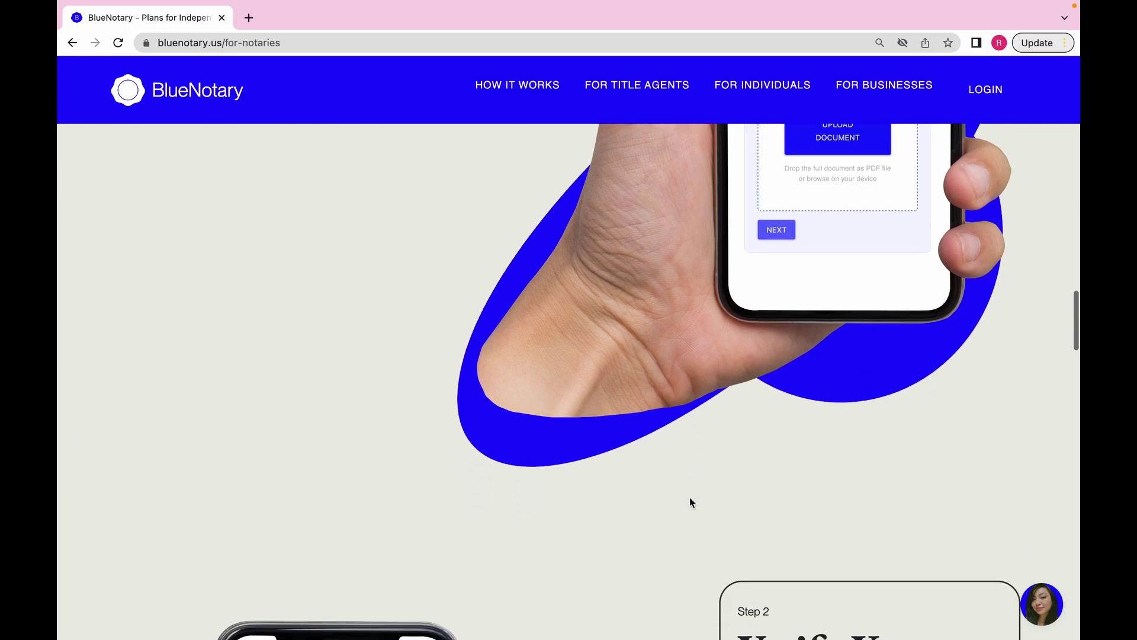
pyautogui.scroll(-2, 689, 502)
pyautogui.scroll(4, 689, 502)
pyautogui.scroll(-10, 690, 502)
pyautogui.scroll(-10, 689, 501)
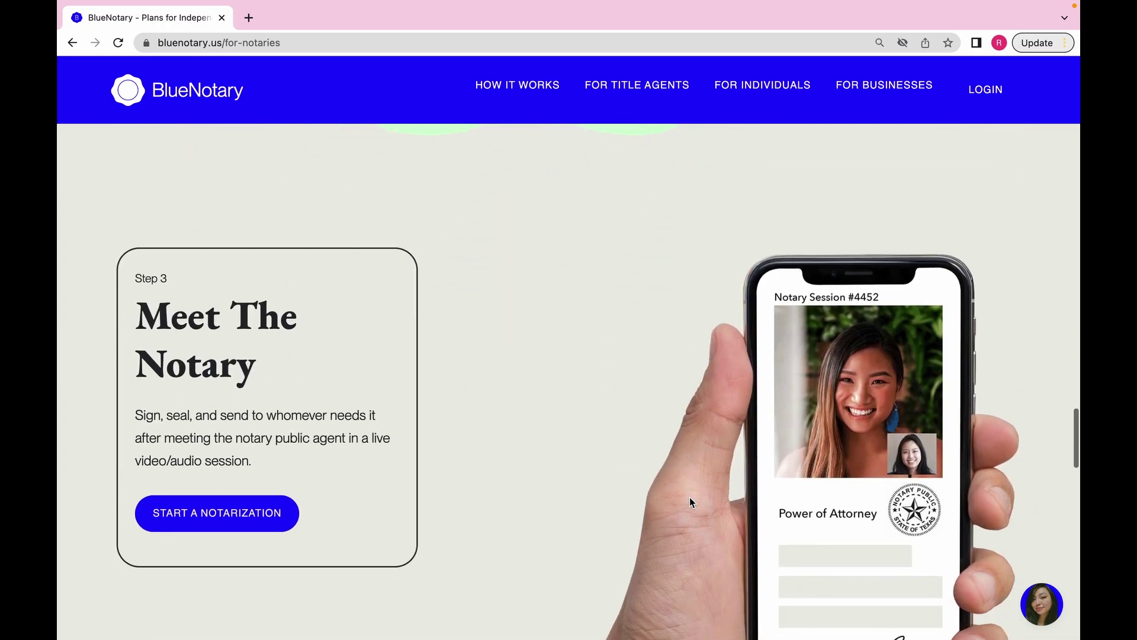
pyautogui.scroll(-3, 690, 497)
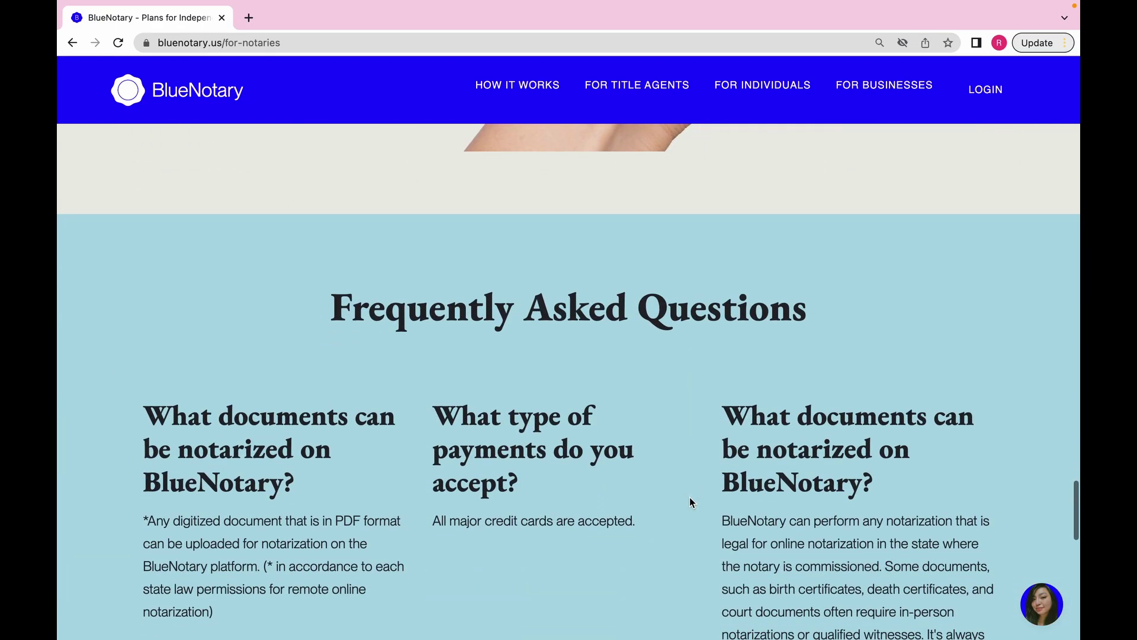
pyautogui.scroll(20, 690, 497)
pyautogui.scroll(8, 690, 496)
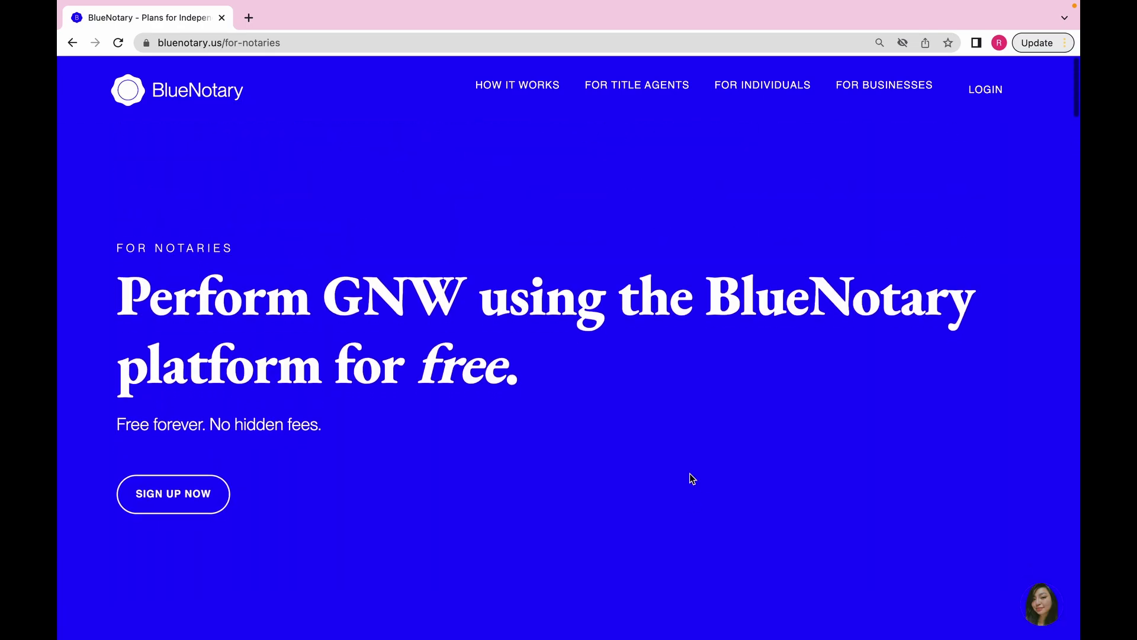
# Step: Log in to the BlueNotary account with the saved e-mail and password
pyautogui.click(991, 88)
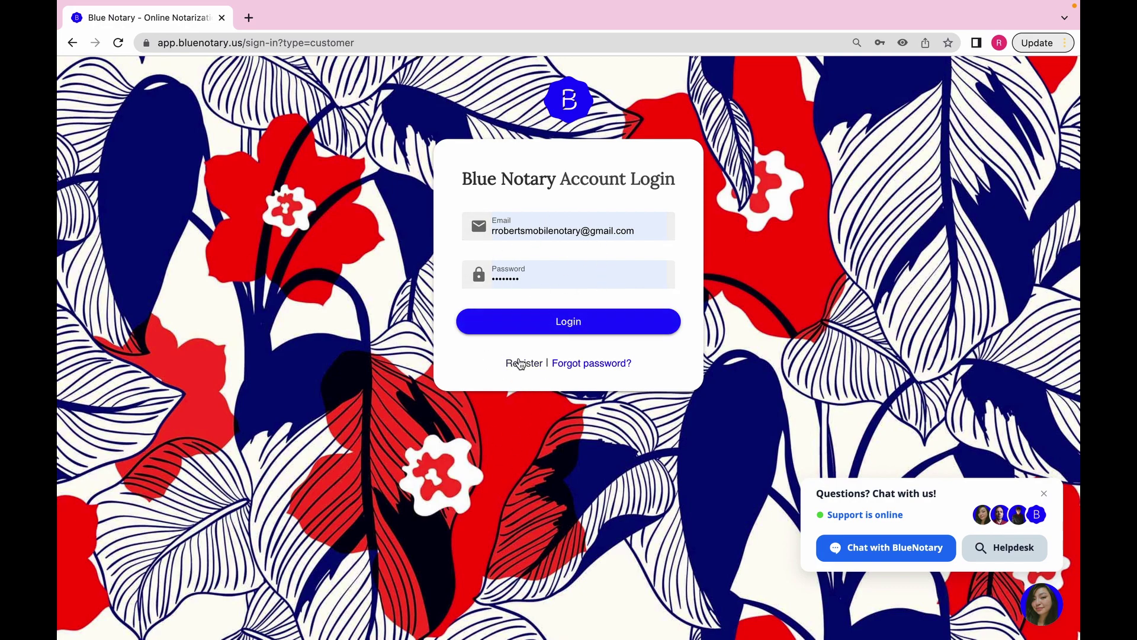
pyautogui.click(601, 335)
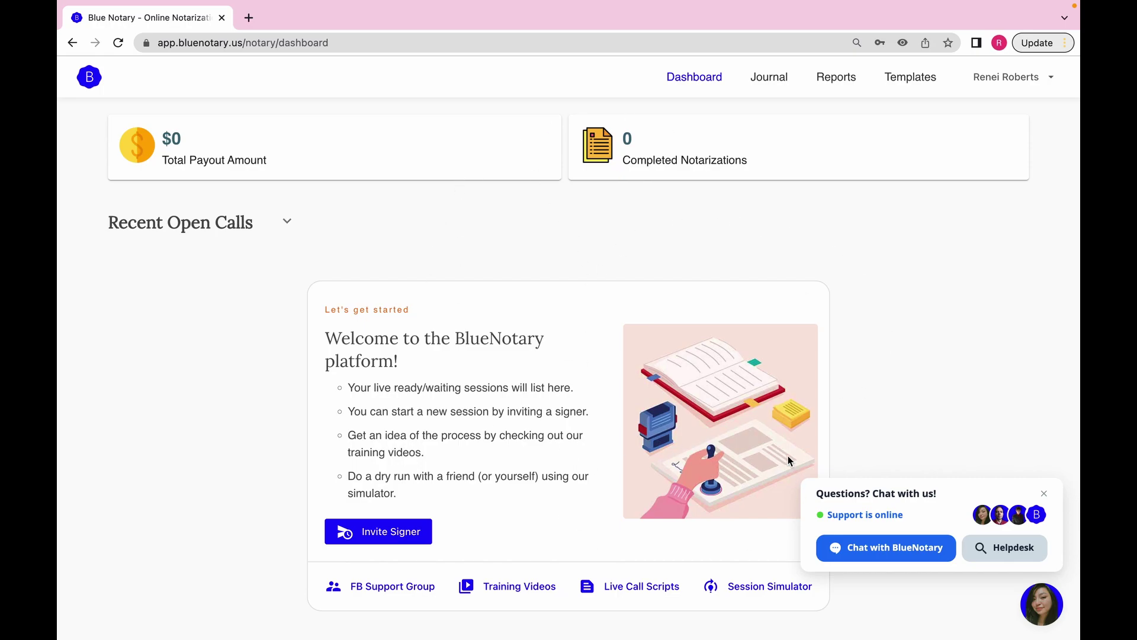
# Step: Expand the Recent Open Calls list on the dashboard to check its sessions, and collapse it again
pyautogui.scroll(-1, 374, 244)
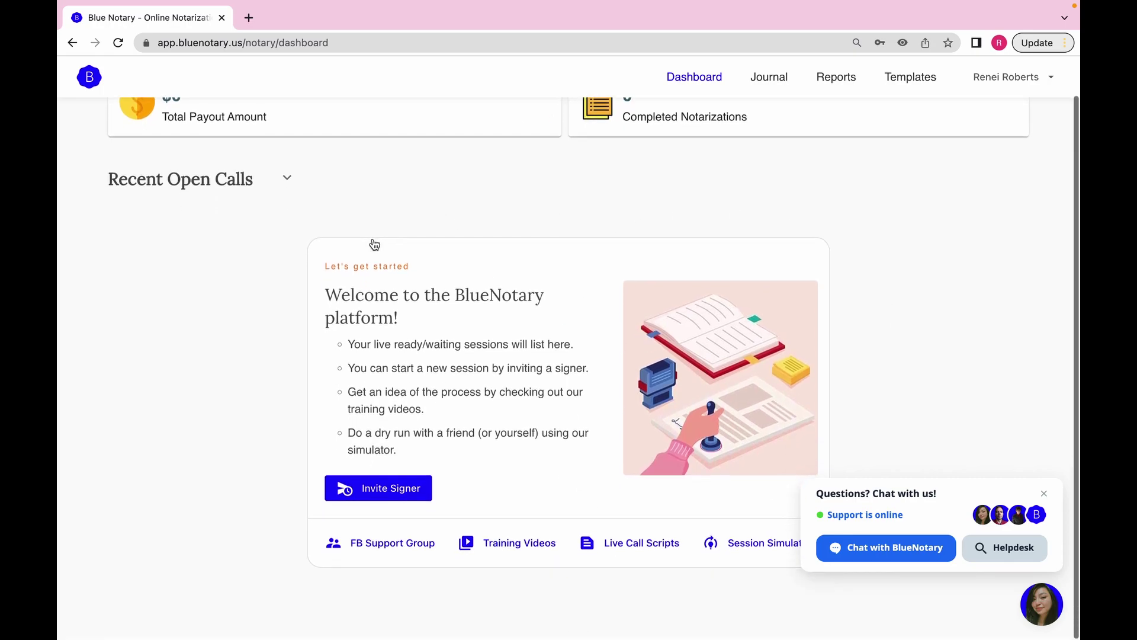
pyautogui.scroll(1, 373, 240)
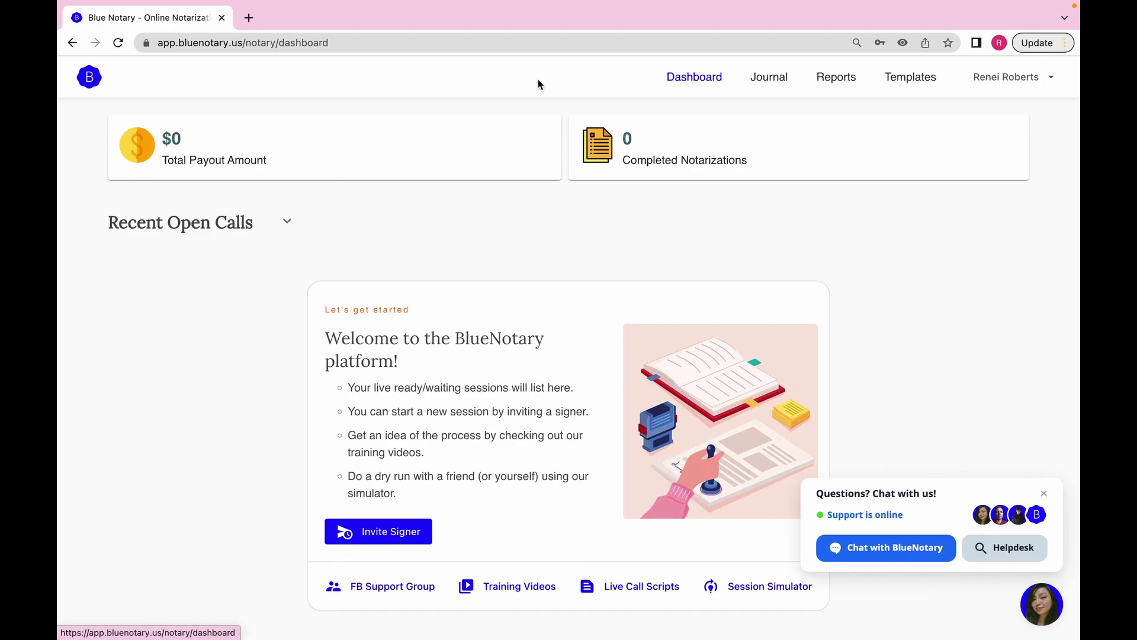
pyautogui.click(287, 230)
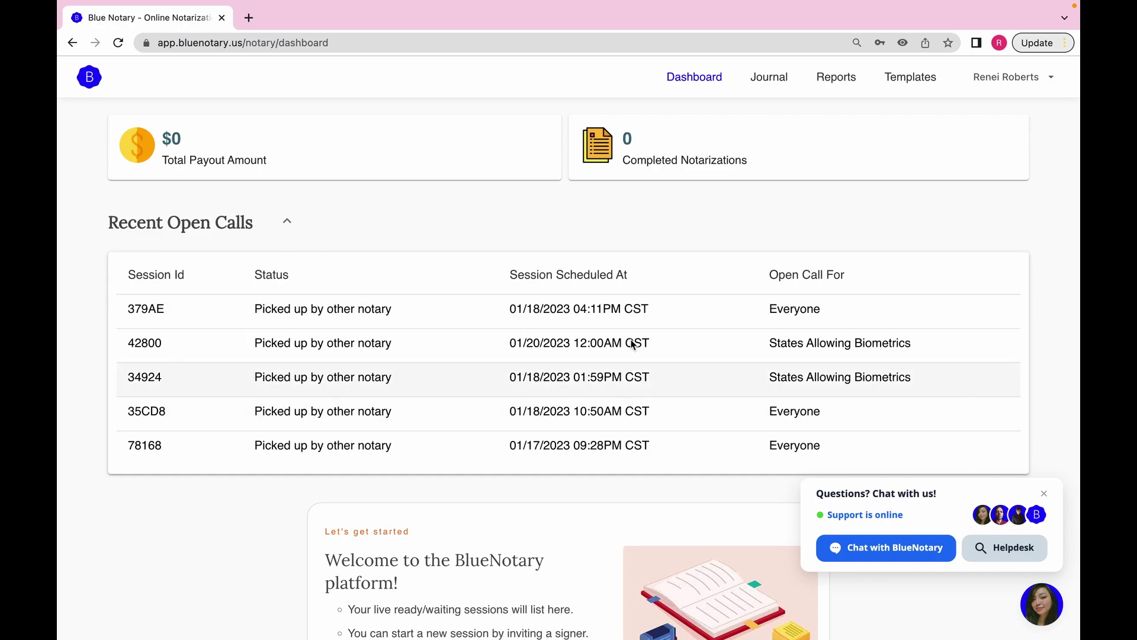
pyautogui.click(288, 221)
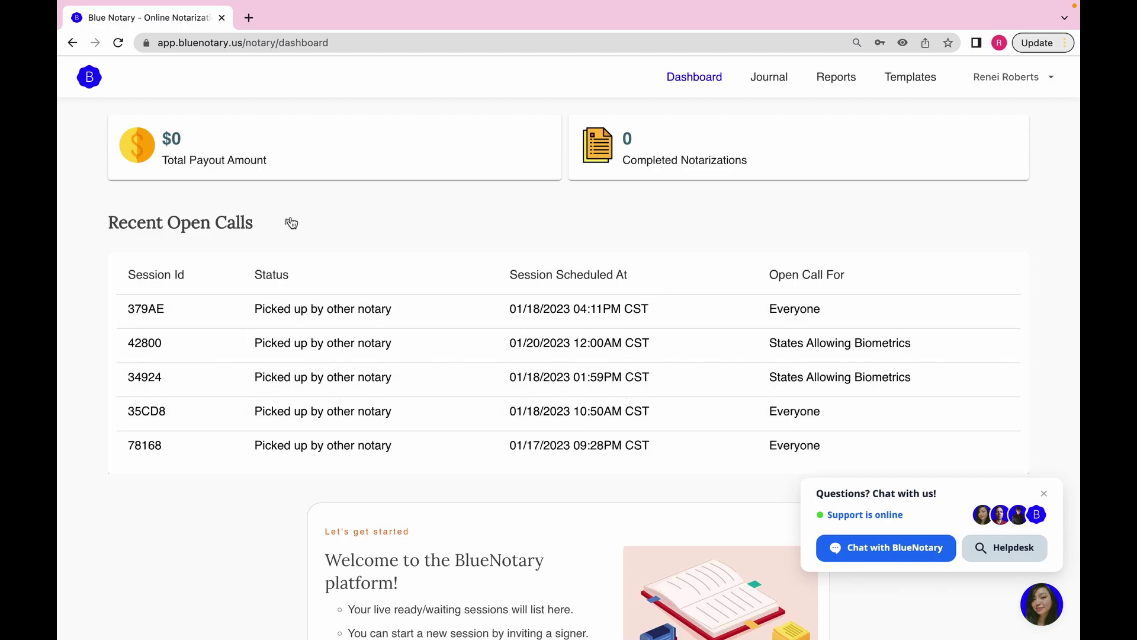
pyautogui.click(288, 222)
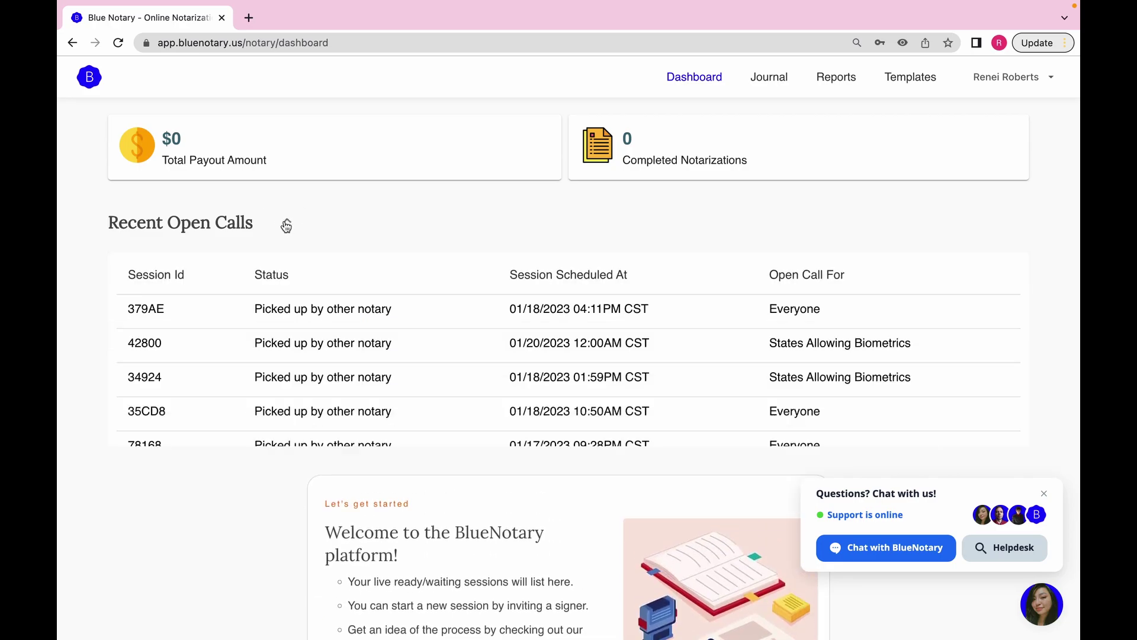
pyautogui.click(287, 222)
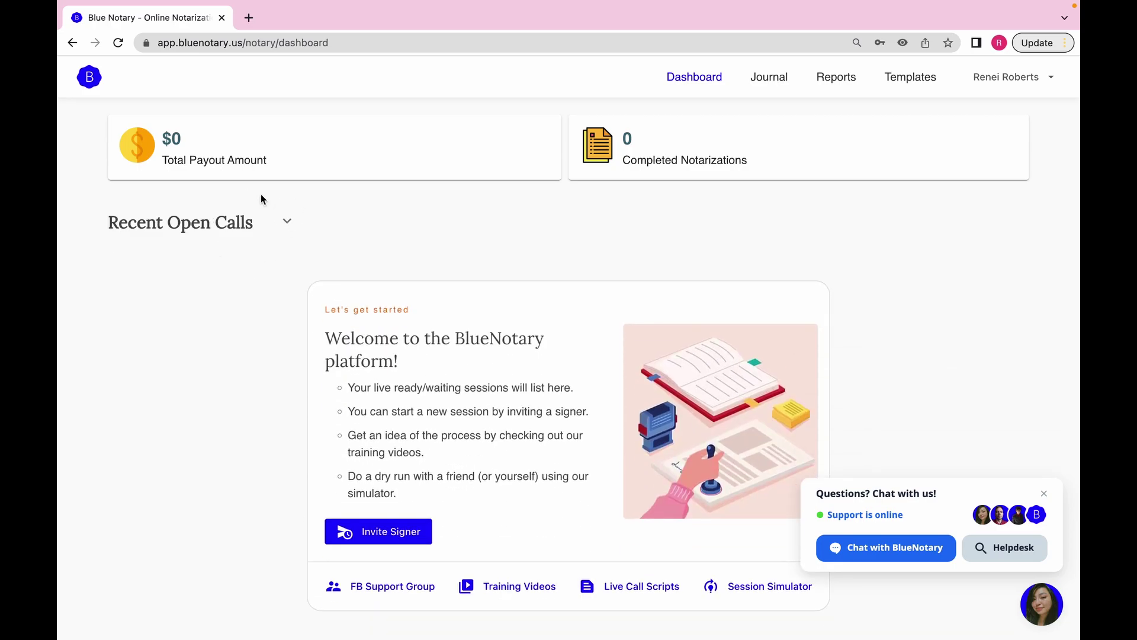
pyautogui.click(288, 222)
pyautogui.click(289, 223)
# Step: Examine the dashboard's welcome card, including the getting-started tips, the signer invitation option and the support and training links
pyautogui.scroll(-1, 646, 353)
pyautogui.scroll(1, 652, 360)
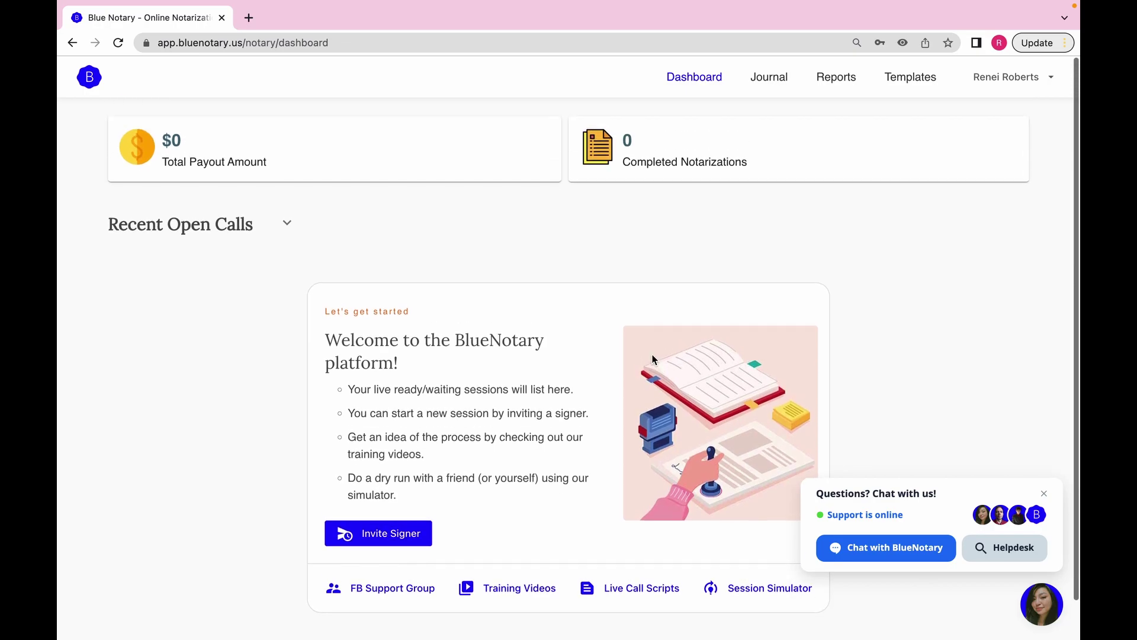
pyautogui.scroll(-1, 652, 360)
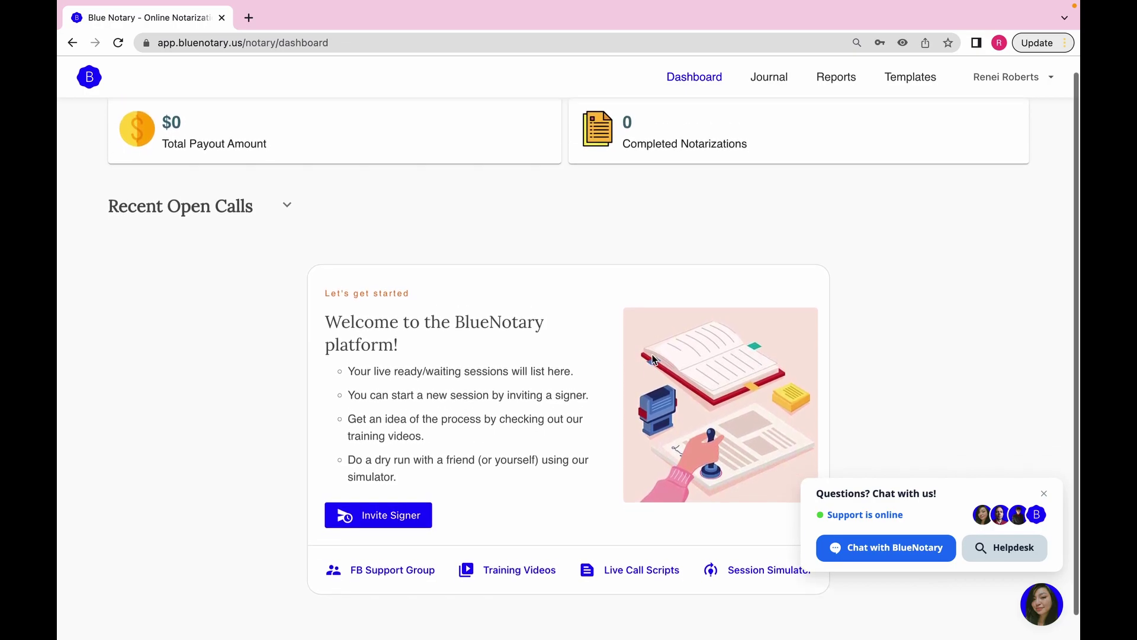
pyautogui.scroll(1, 653, 359)
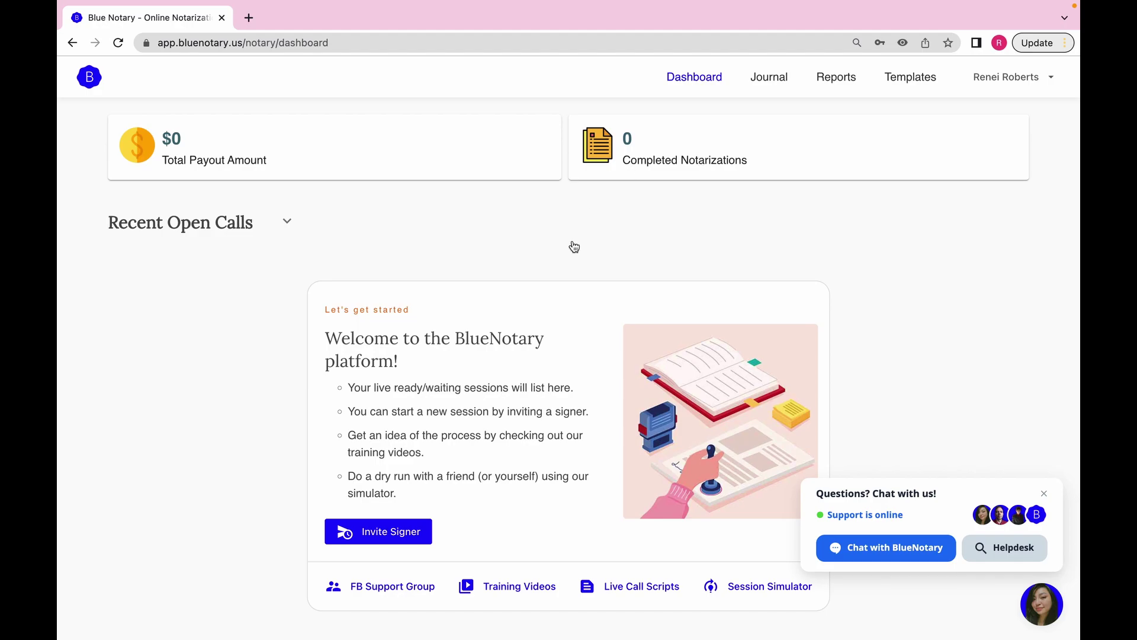
pyautogui.scroll(-1, 506, 338)
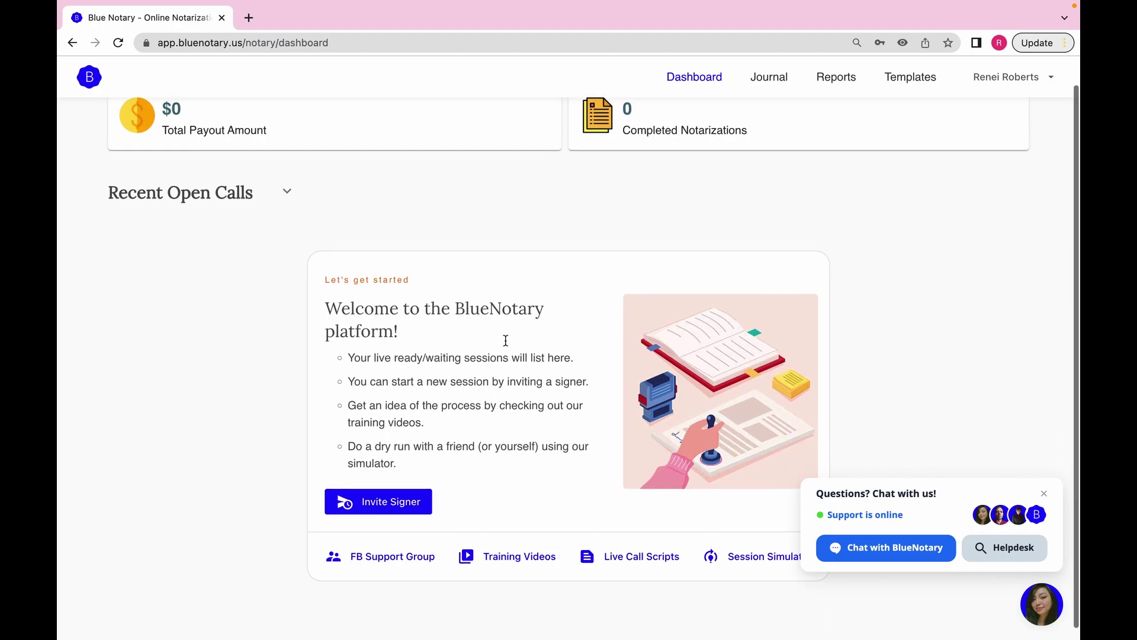
pyautogui.scroll(1, 506, 340)
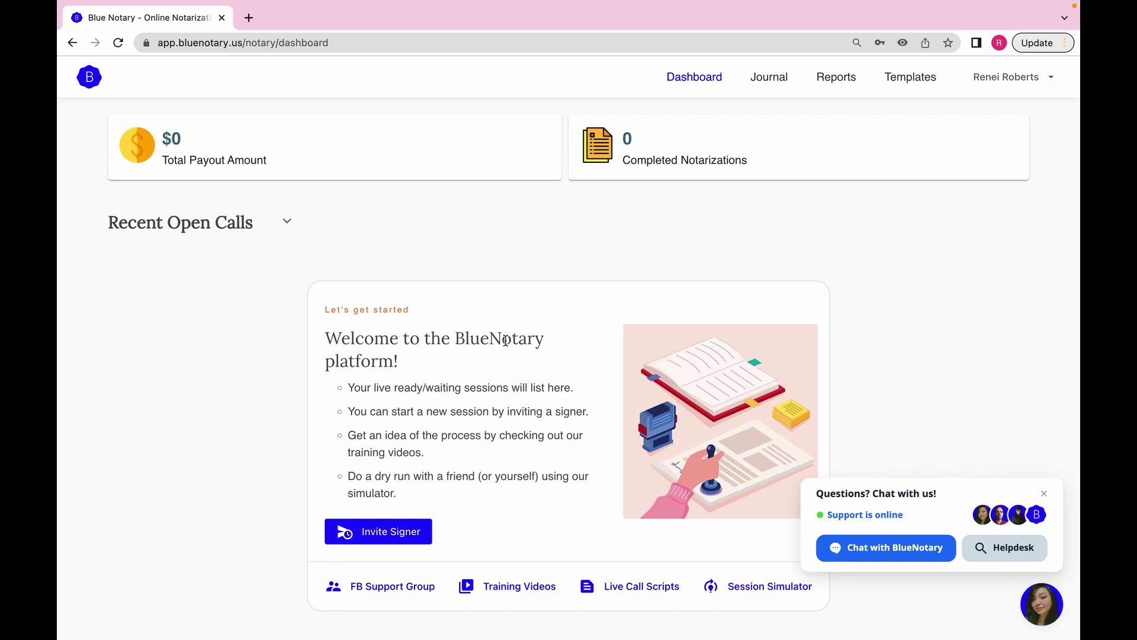
pyautogui.scroll(-2, 495, 405)
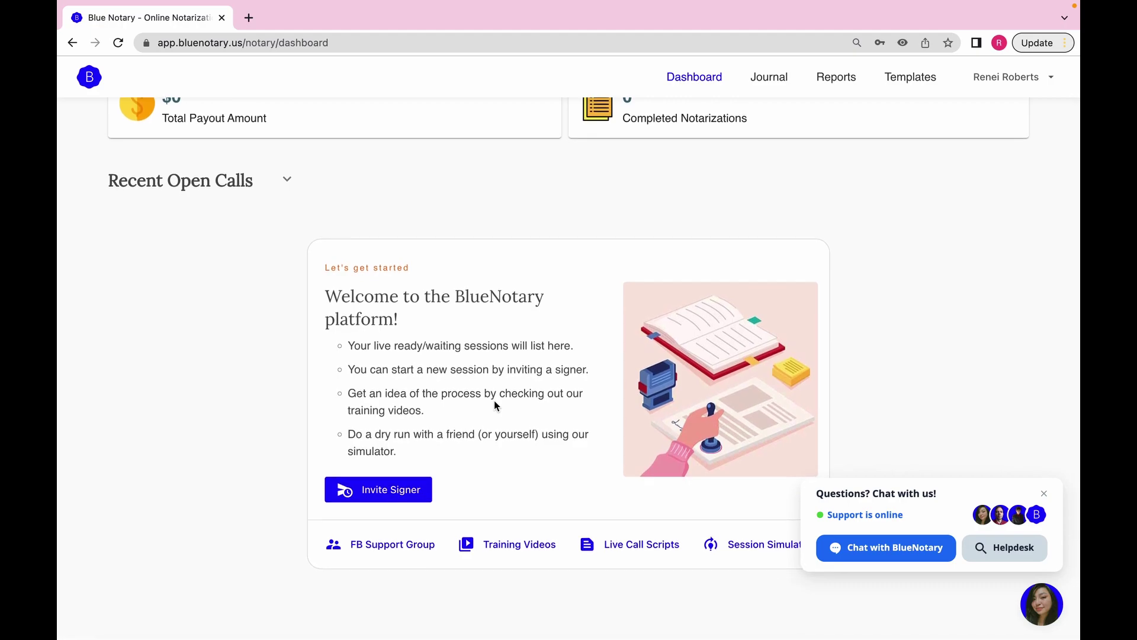
pyautogui.scroll(2, 494, 400)
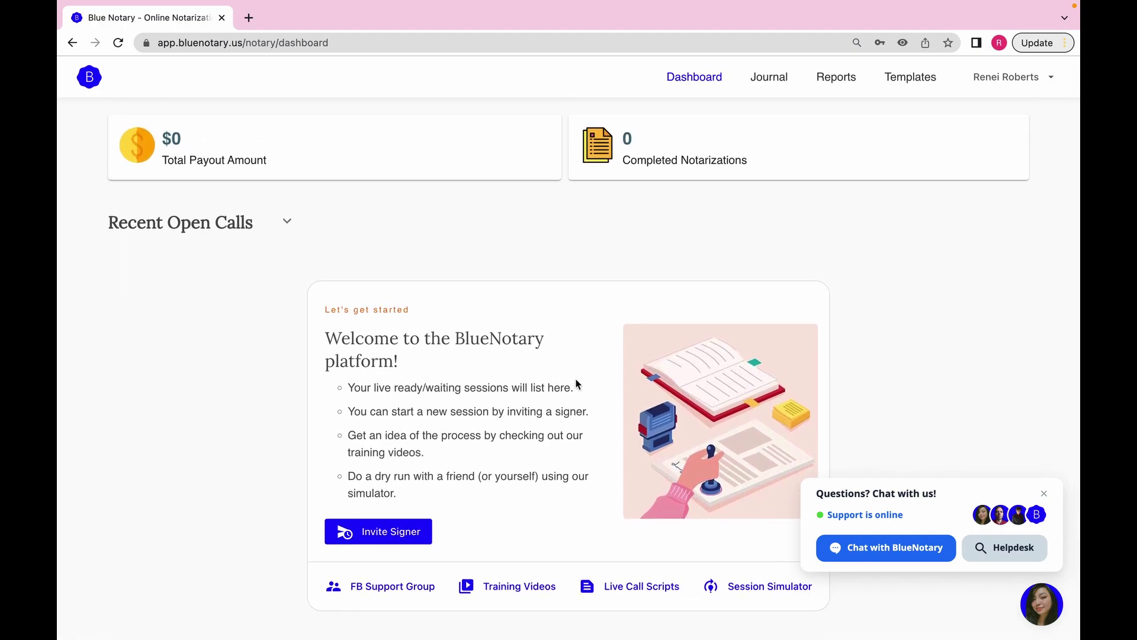
pyautogui.scroll(-2, 546, 410)
pyautogui.scroll(2, 546, 410)
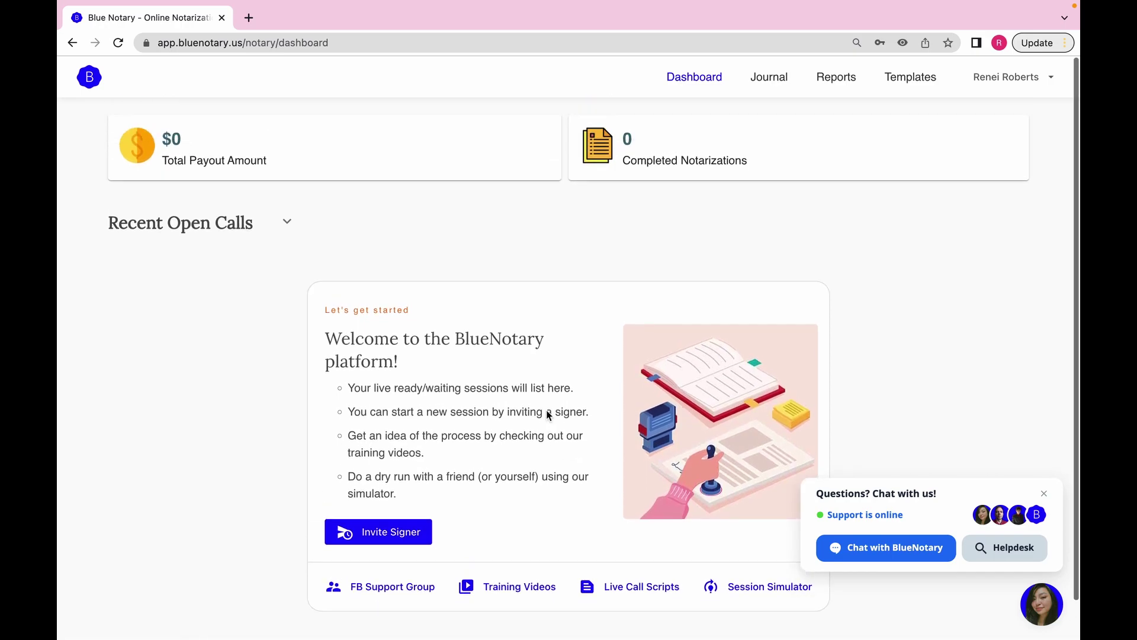
pyautogui.scroll(-2, 546, 410)
pyautogui.scroll(2, 546, 410)
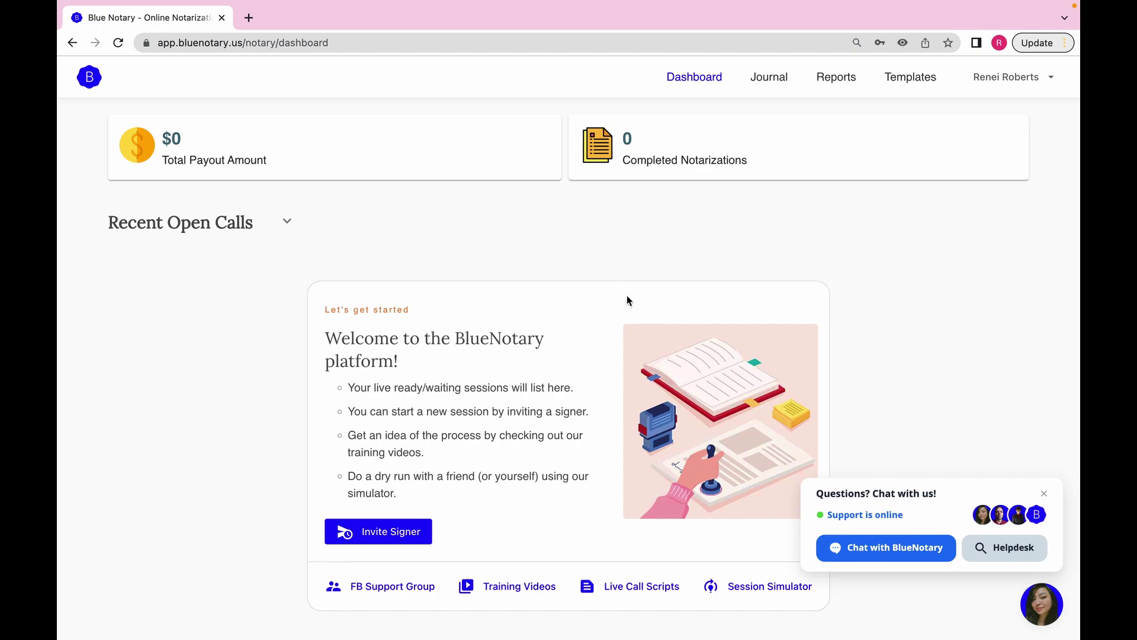
pyautogui.scroll(-2, 628, 300)
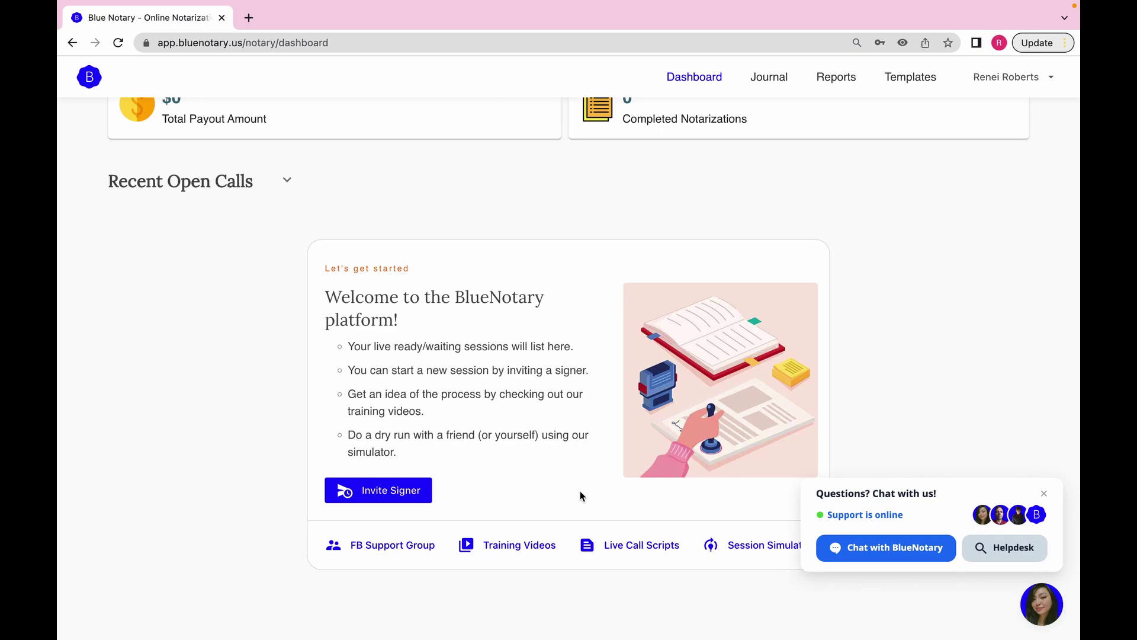
pyautogui.scroll(1, 580, 490)
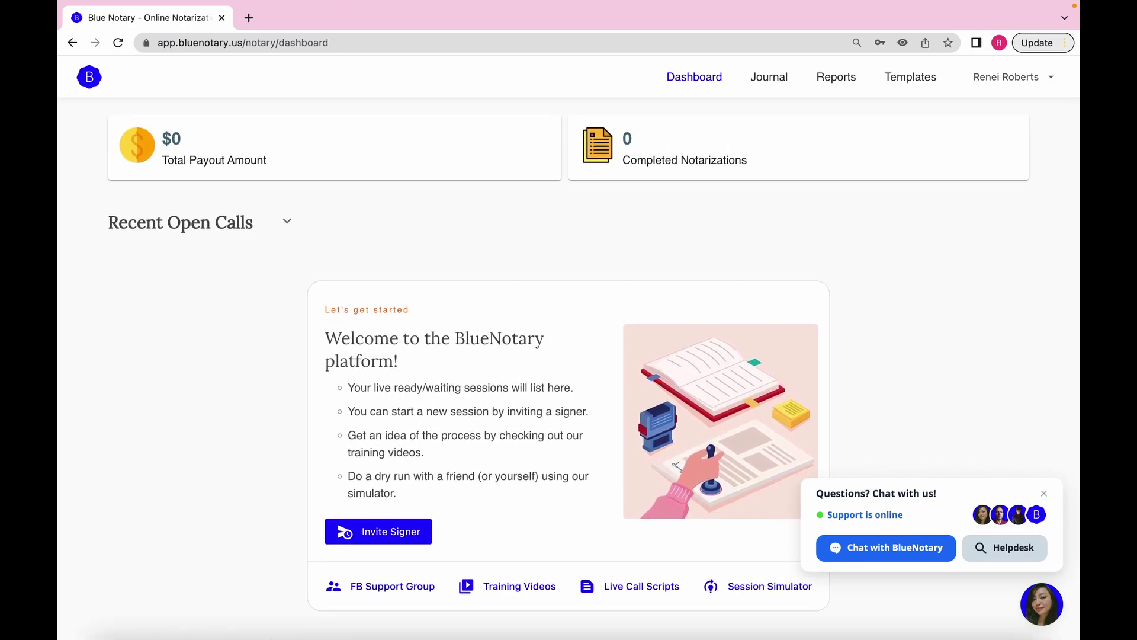
pyautogui.moveTo(352, 637)
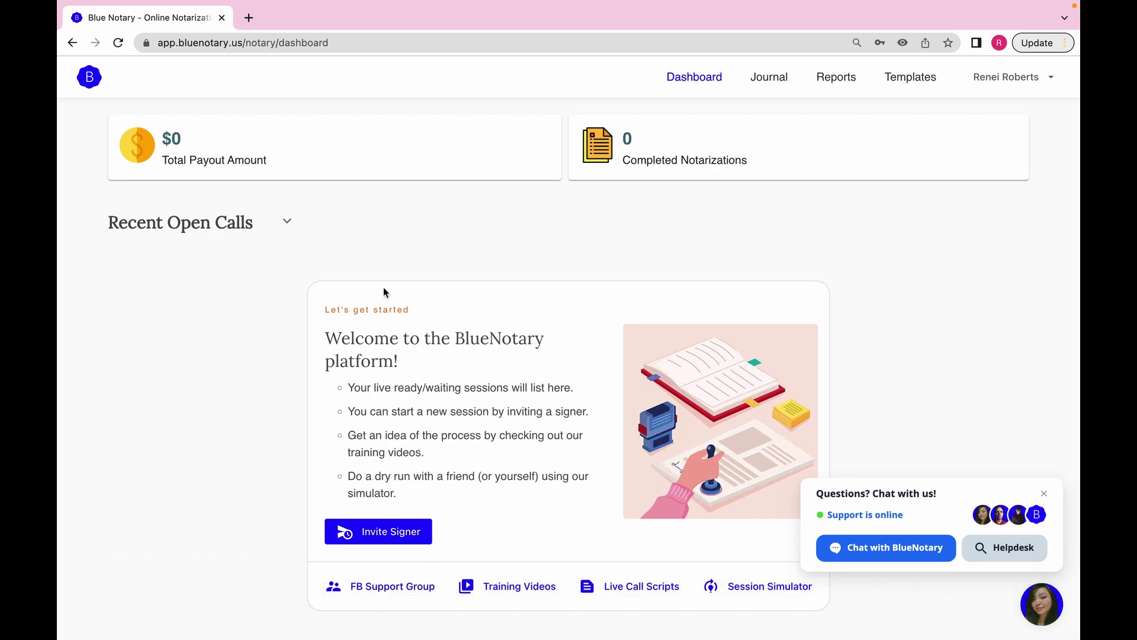
pyautogui.scroll(-1, 418, 402)
pyautogui.moveTo(414, 634)
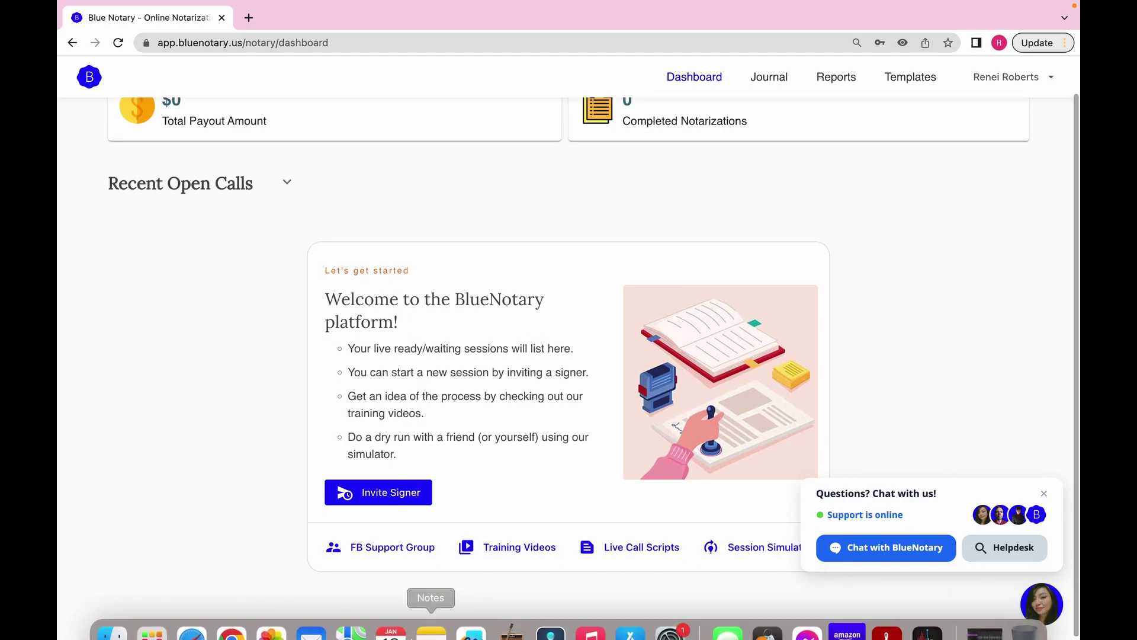
pyautogui.scroll(1, 465, 332)
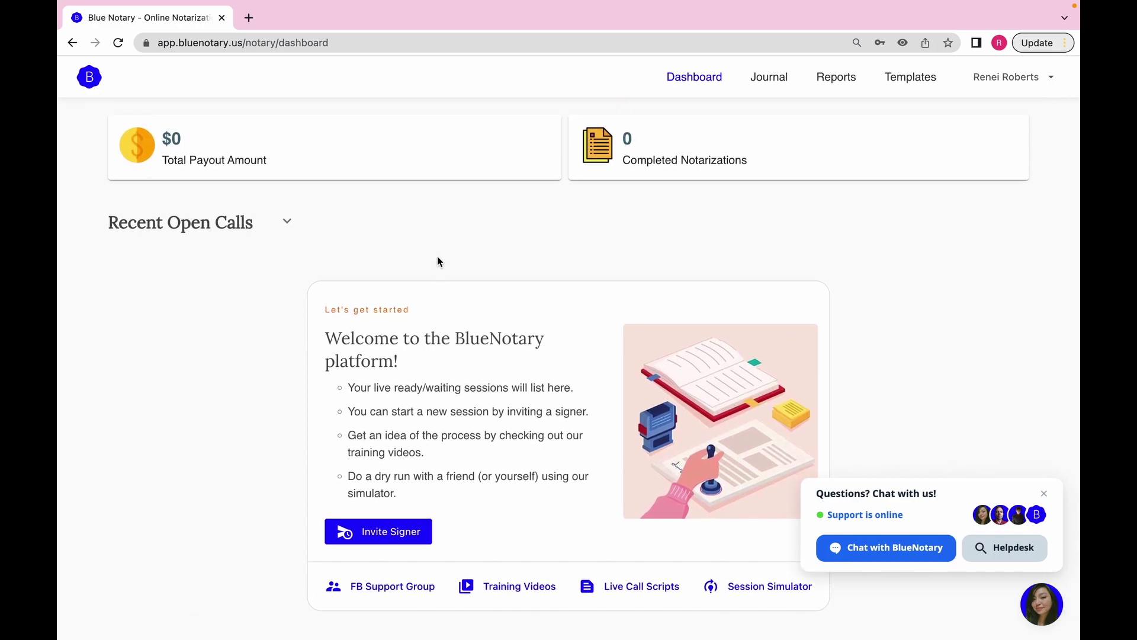
pyautogui.scroll(-1, 412, 436)
pyautogui.scroll(-1, 501, 408)
pyautogui.scroll(1, 502, 408)
pyautogui.scroll(-2, 579, 329)
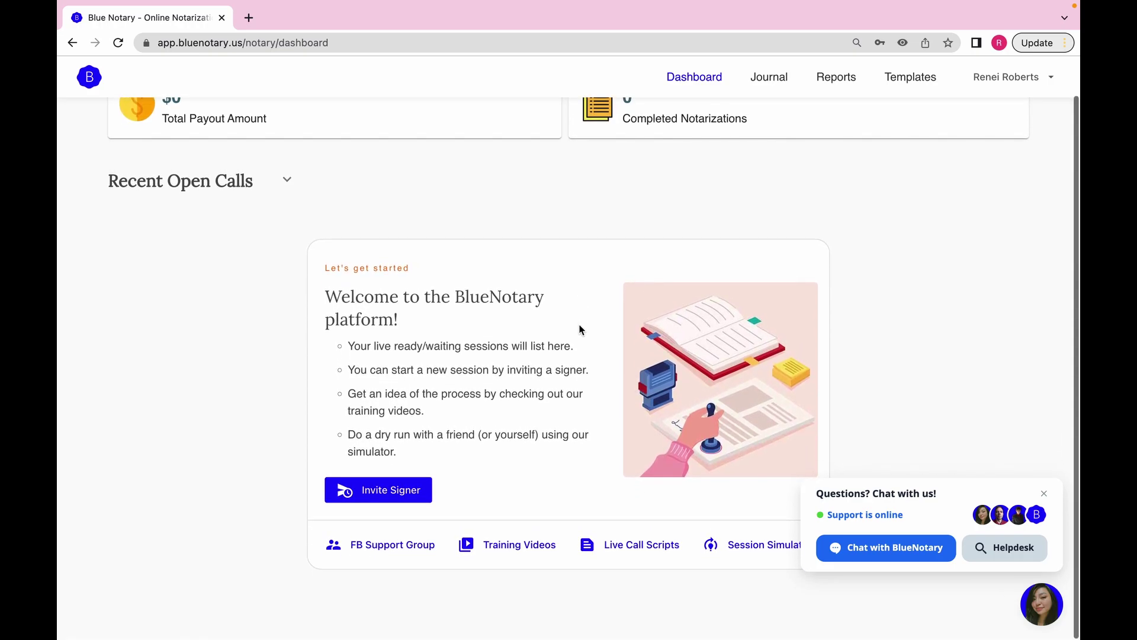
pyautogui.moveTo(350, 613)
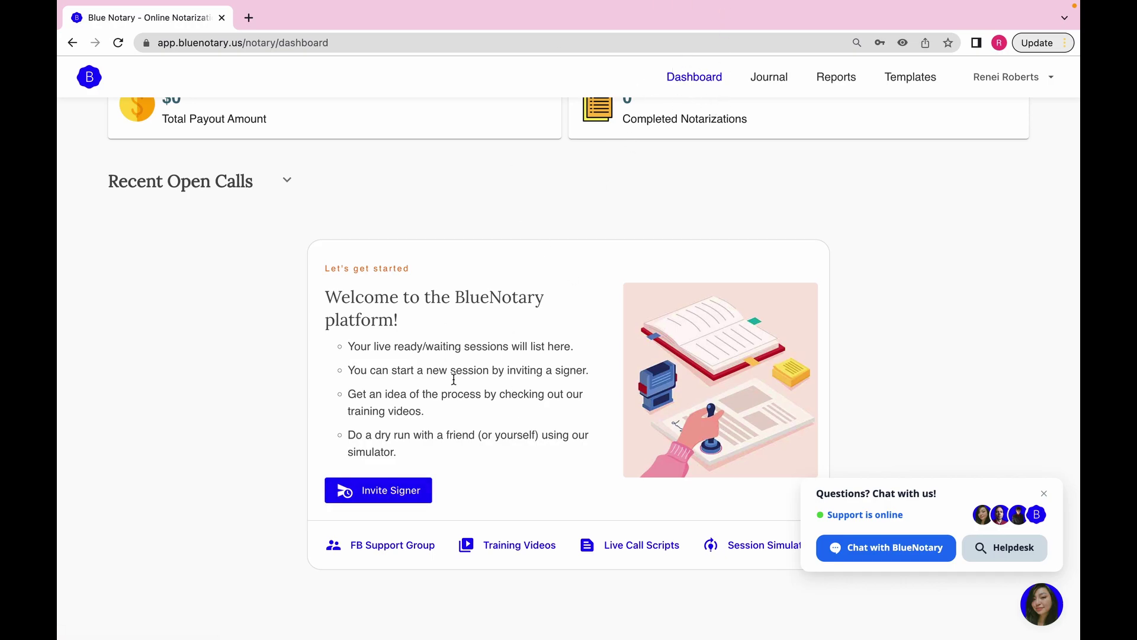
# Step: Open the form for inviting a signer and look over its signer details, witness, session type and billing sections
pyautogui.scroll(1, 461, 381)
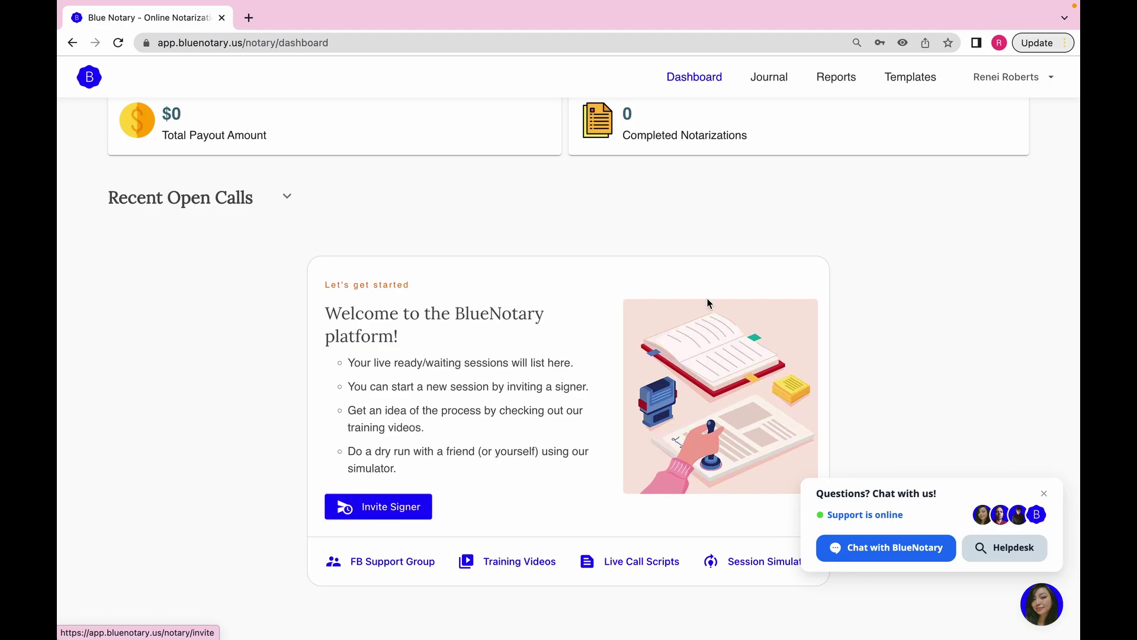
pyautogui.click(397, 513)
pyautogui.scroll(-1, 397, 515)
pyautogui.scroll(1, 397, 515)
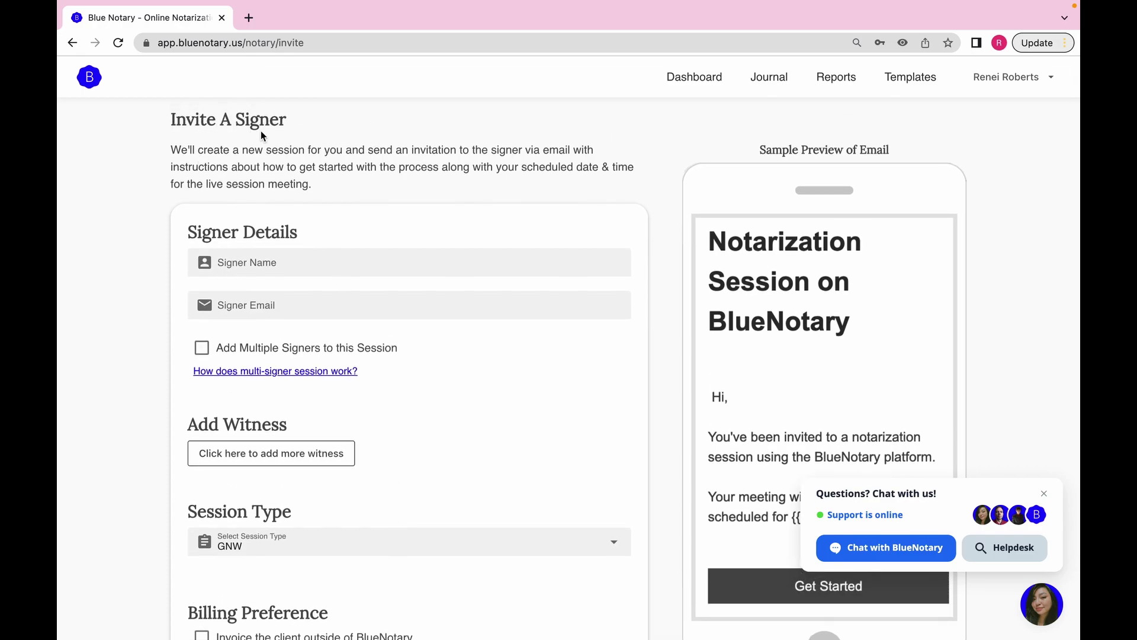
pyautogui.scroll(-1, 317, 341)
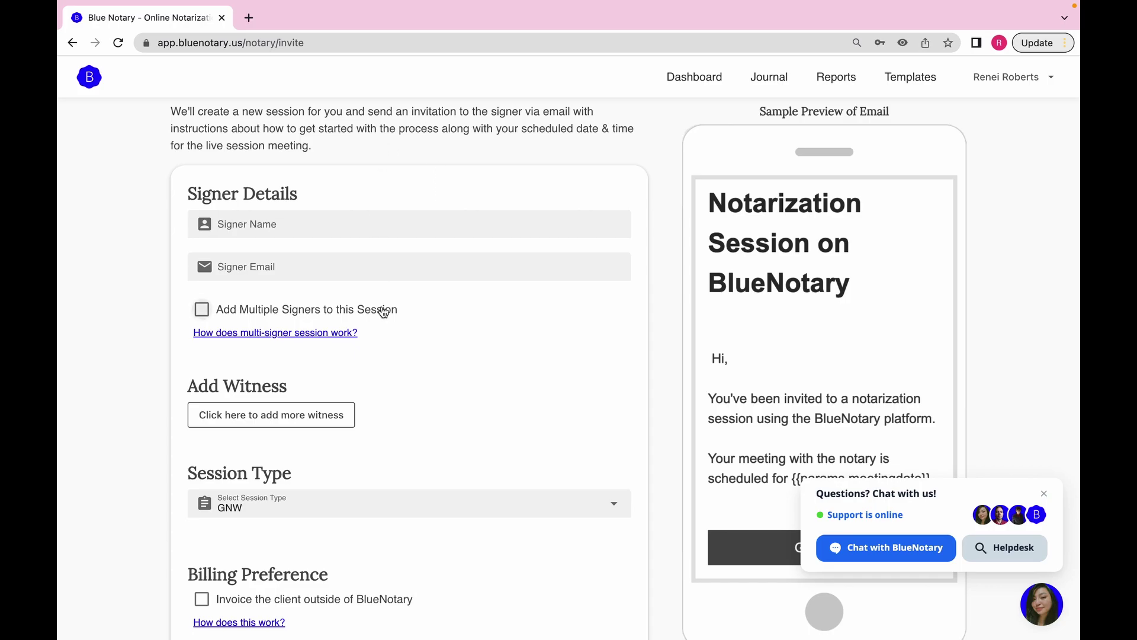
pyautogui.scroll(2, 381, 308)
pyautogui.scroll(-1, 382, 310)
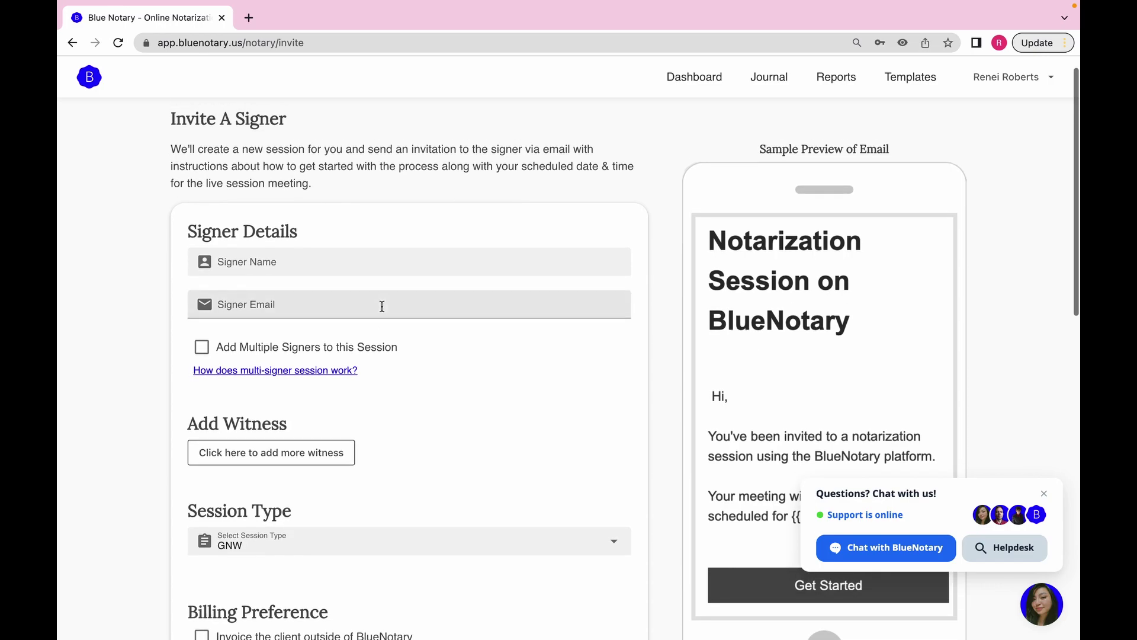
pyautogui.scroll(-1, 481, 339)
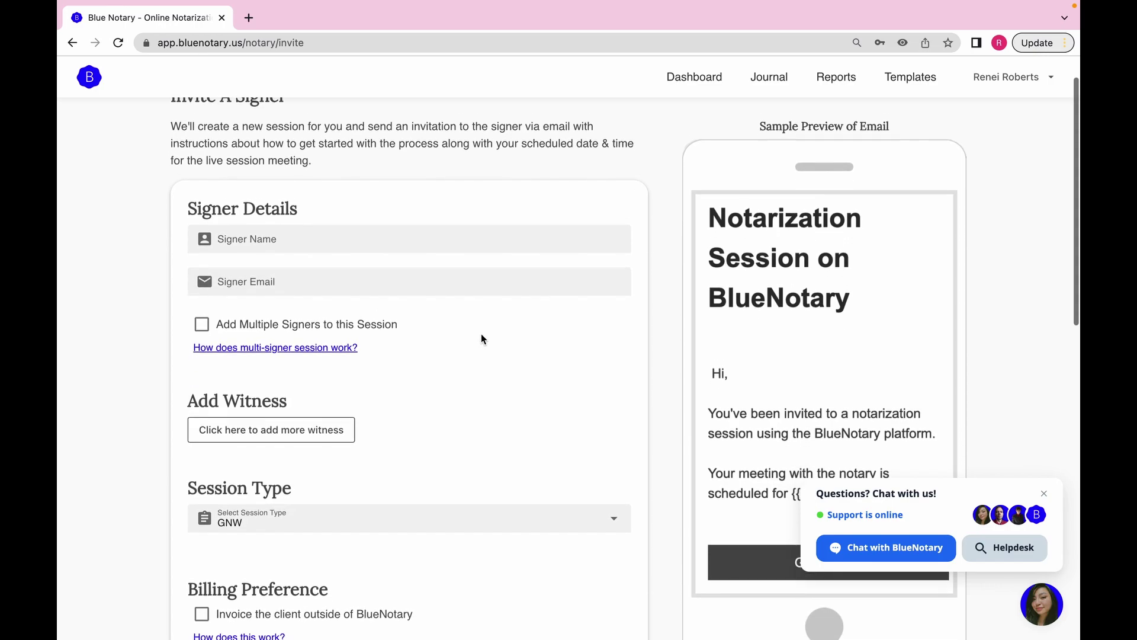
# Step: Examine the signer invitation form, including the signer details, multi-signer option, witness section and sample e-mail preview
pyautogui.scroll(1, 481, 339)
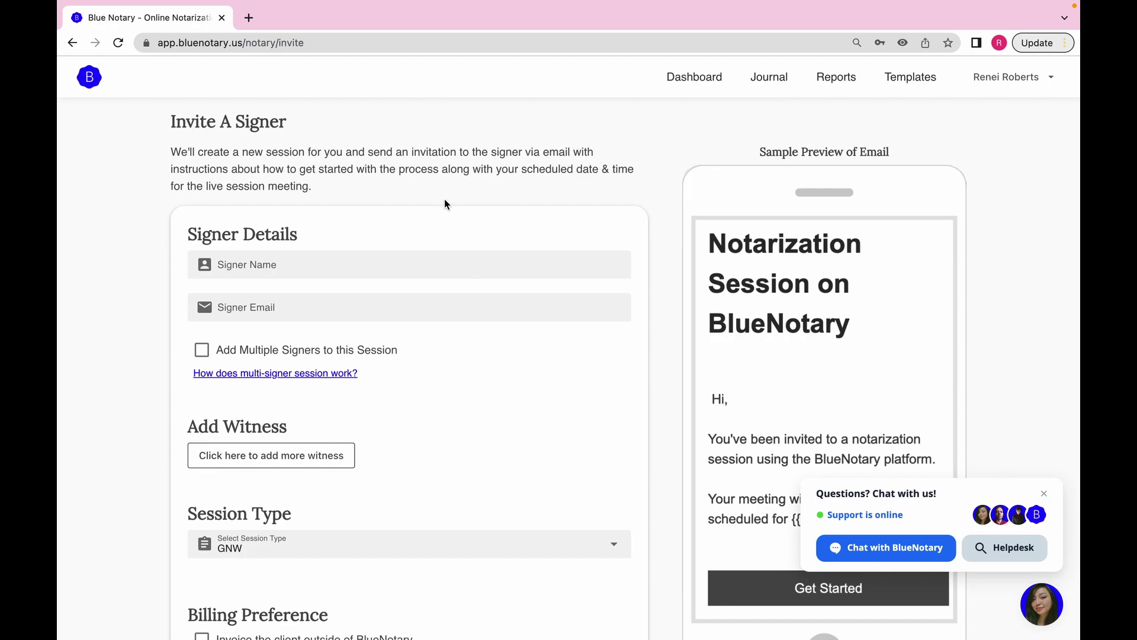
pyautogui.scroll(1, 444, 203)
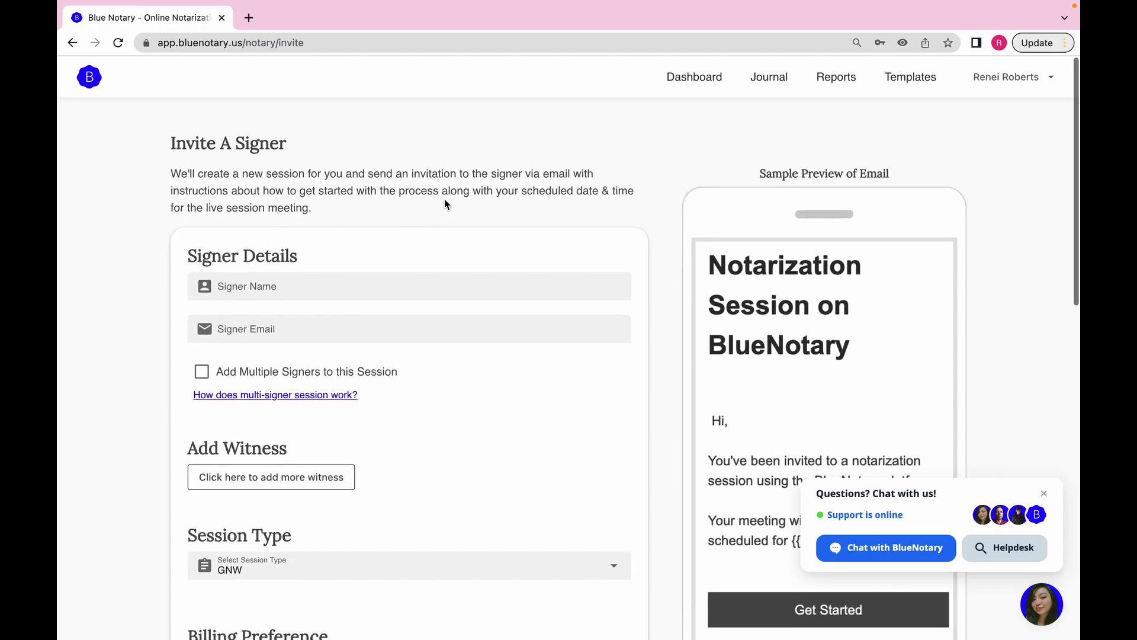
pyautogui.scroll(-4, 417, 385)
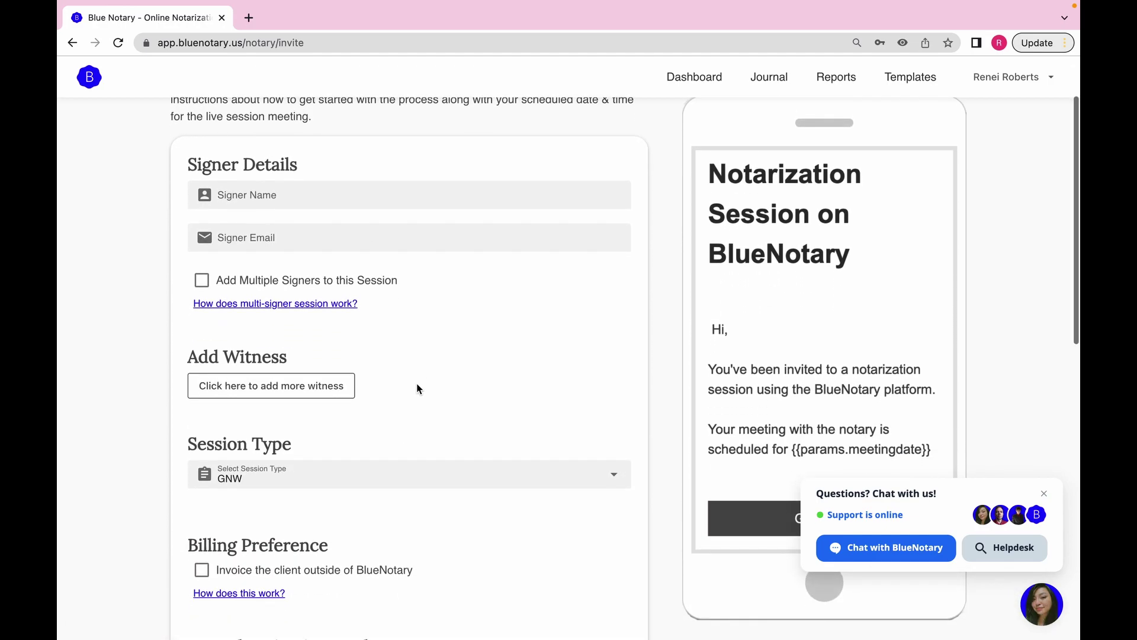
pyautogui.scroll(4, 417, 385)
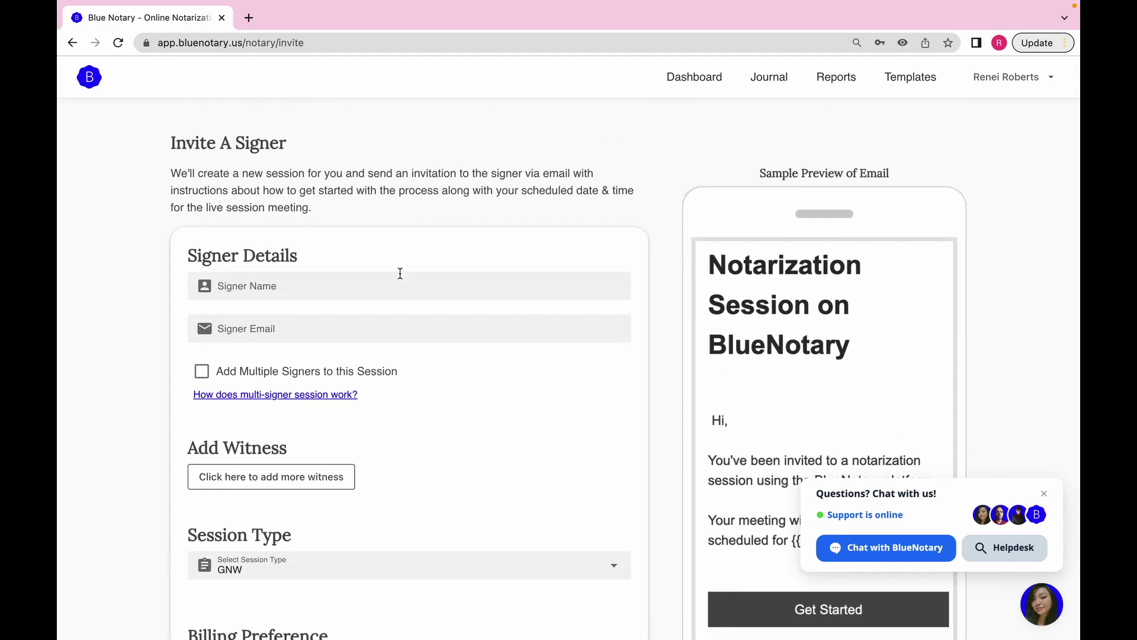
pyautogui.moveTo(350, 613)
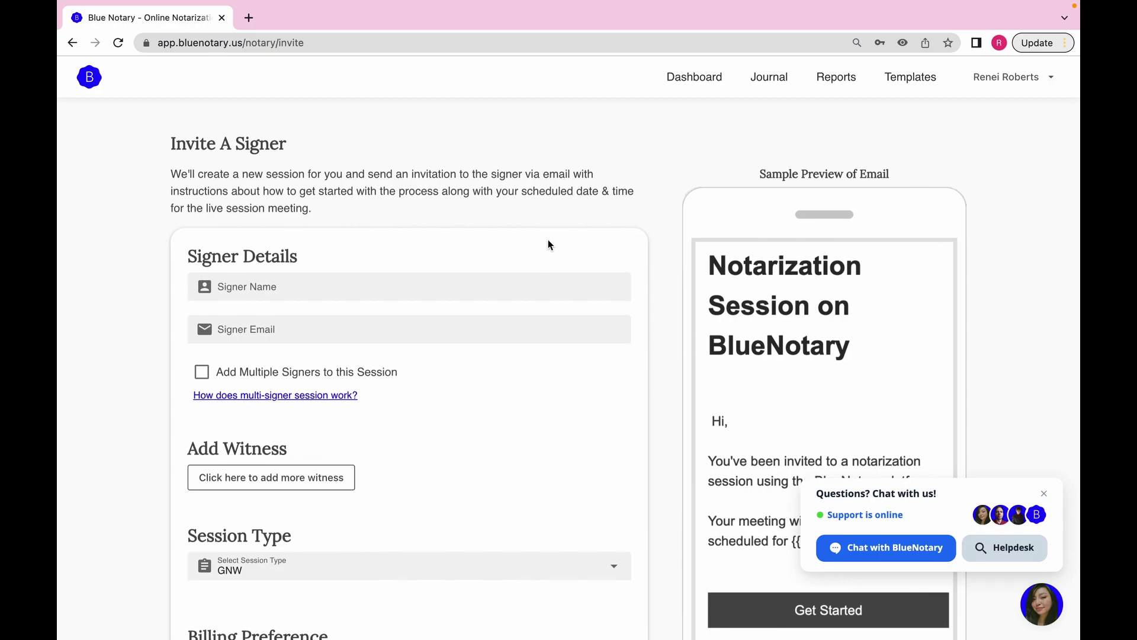
pyautogui.moveTo(471, 613)
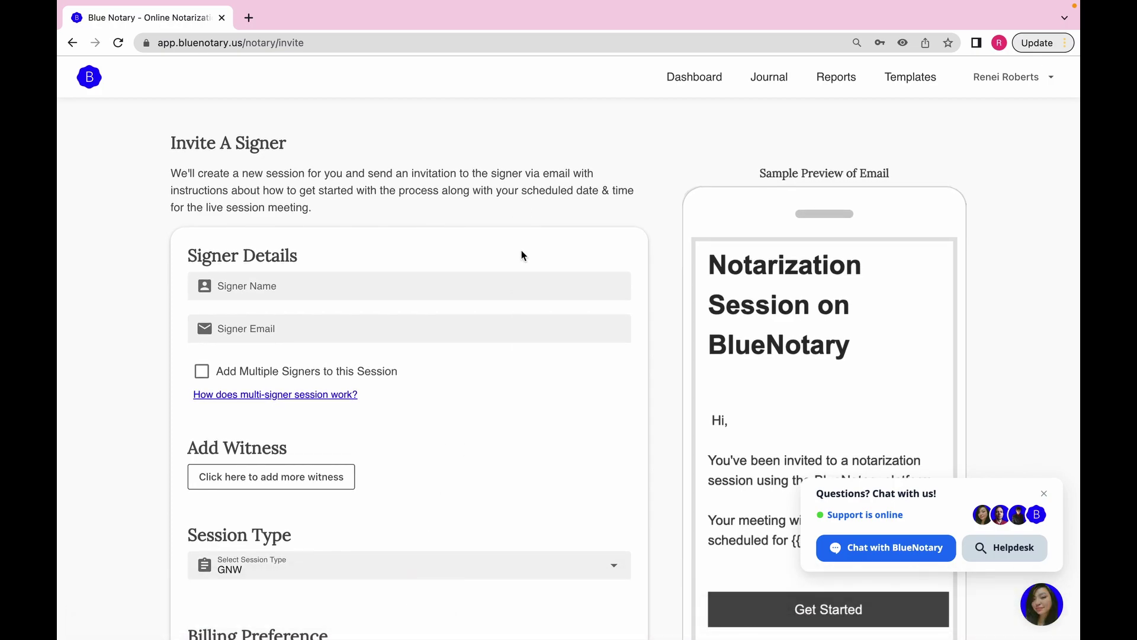
pyautogui.scroll(-6, 385, 417)
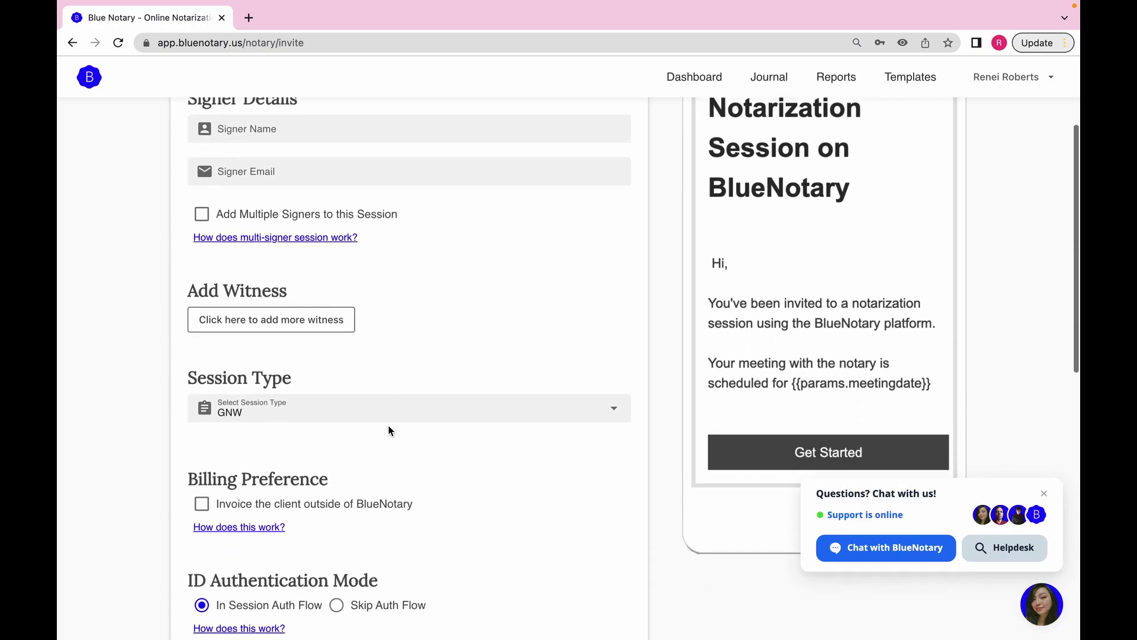
pyautogui.scroll(6, 388, 425)
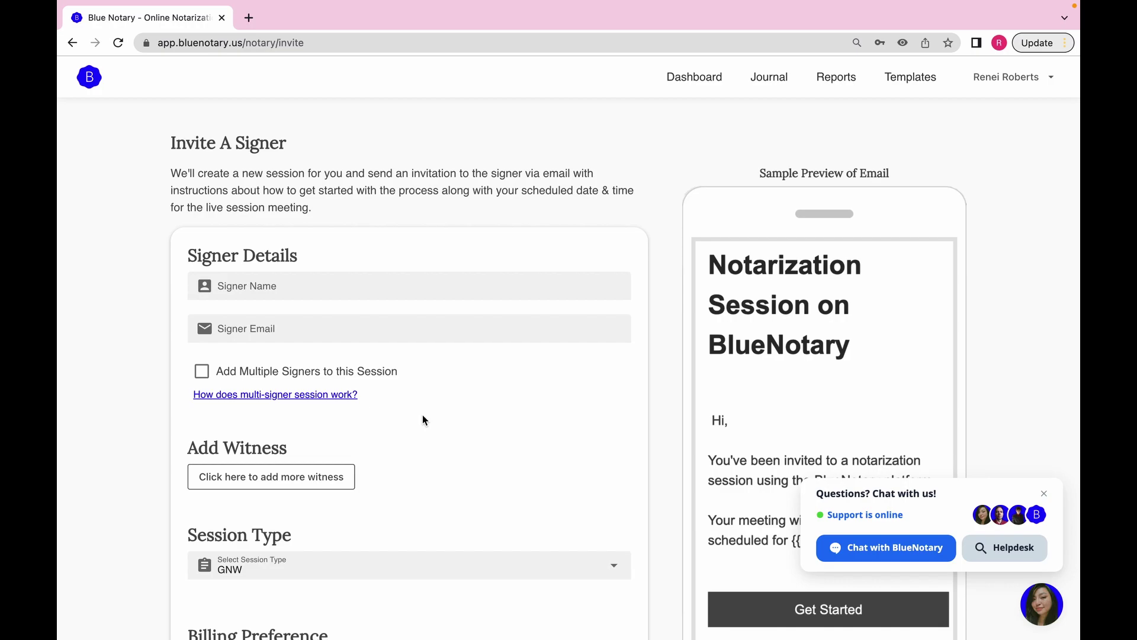
pyautogui.scroll(-1, 422, 415)
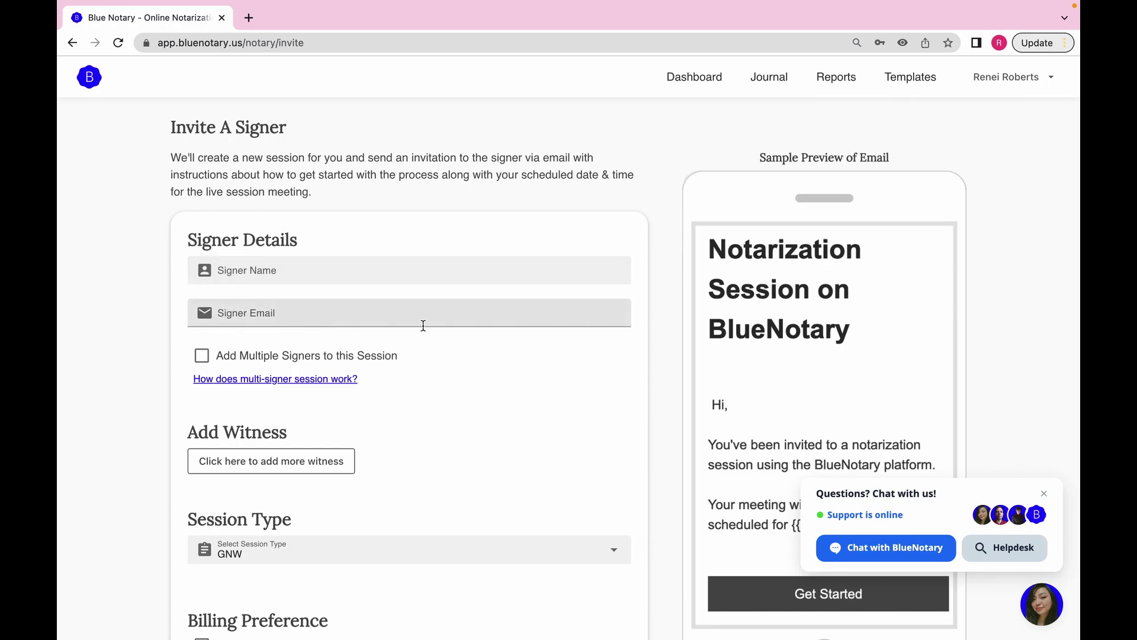
pyautogui.scroll(-1, 424, 325)
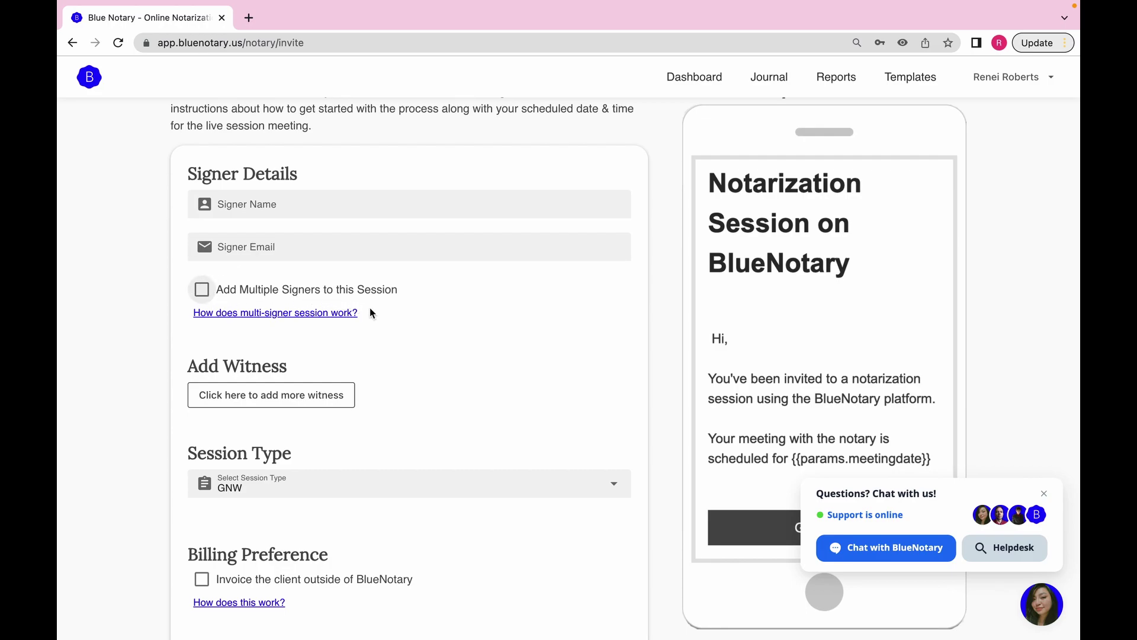
pyautogui.scroll(-3, 449, 318)
pyautogui.scroll(-2, 306, 541)
pyautogui.scroll(-2, 306, 540)
pyautogui.scroll(6, 305, 537)
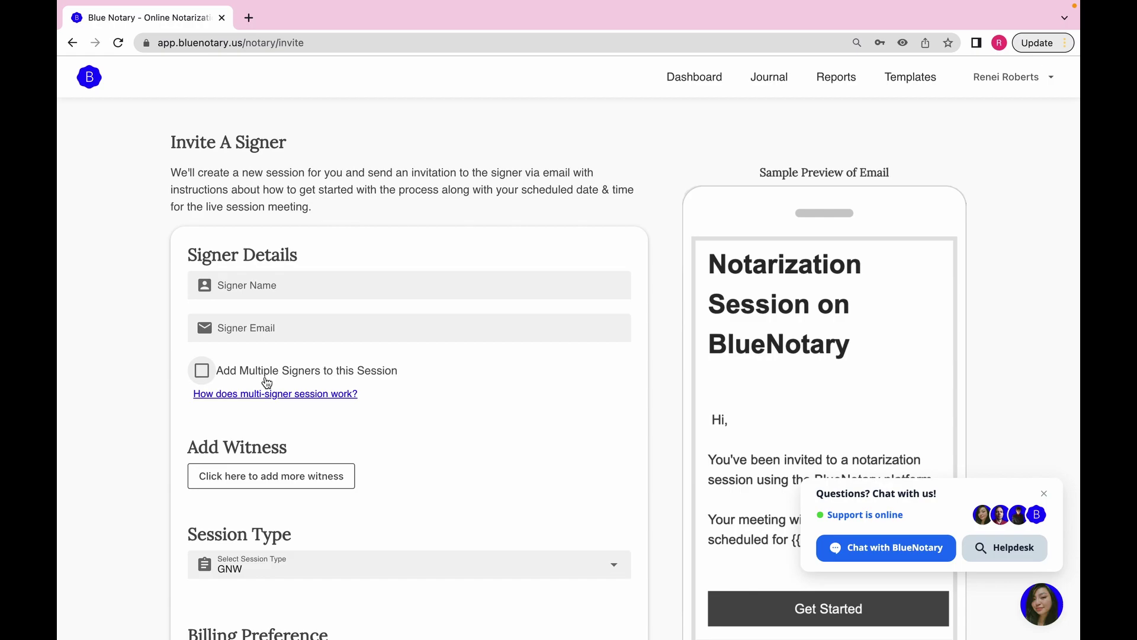
# Step: Check the choices available for the session type, and close the list without changing the selection
pyautogui.scroll(-2, 266, 382)
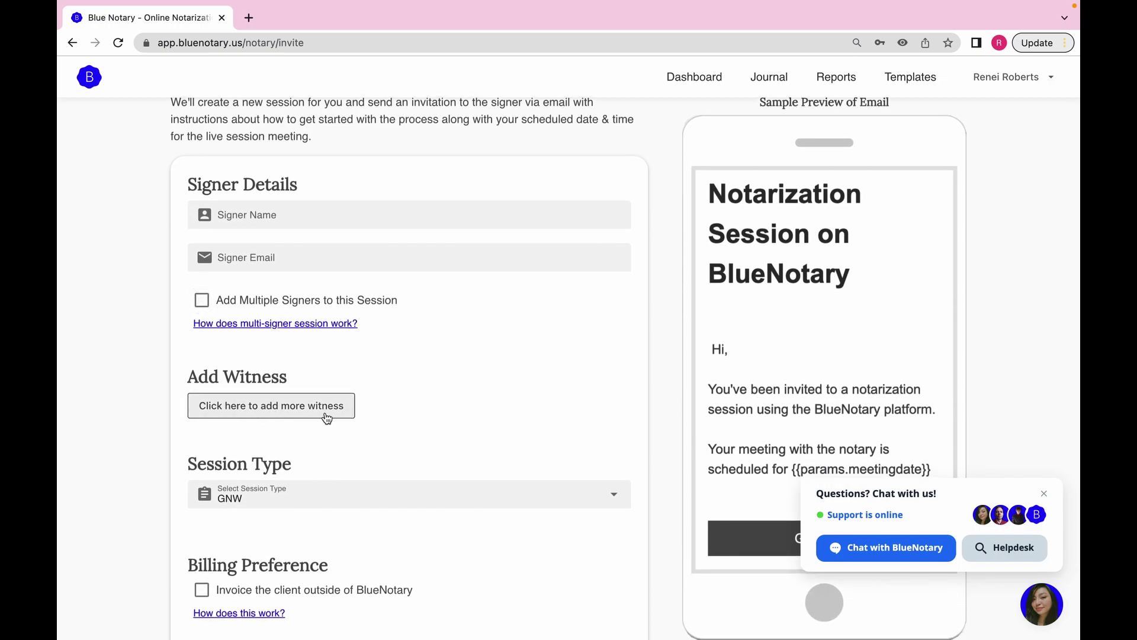
pyautogui.scroll(-2, 327, 418)
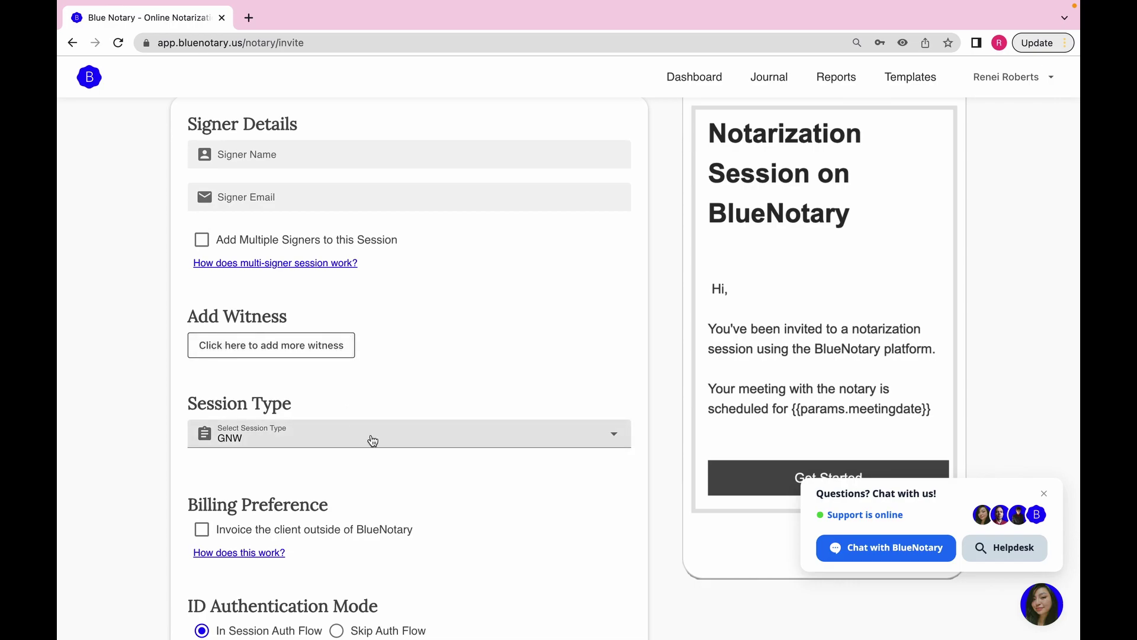
pyautogui.scroll(-2, 367, 438)
pyautogui.click(368, 369)
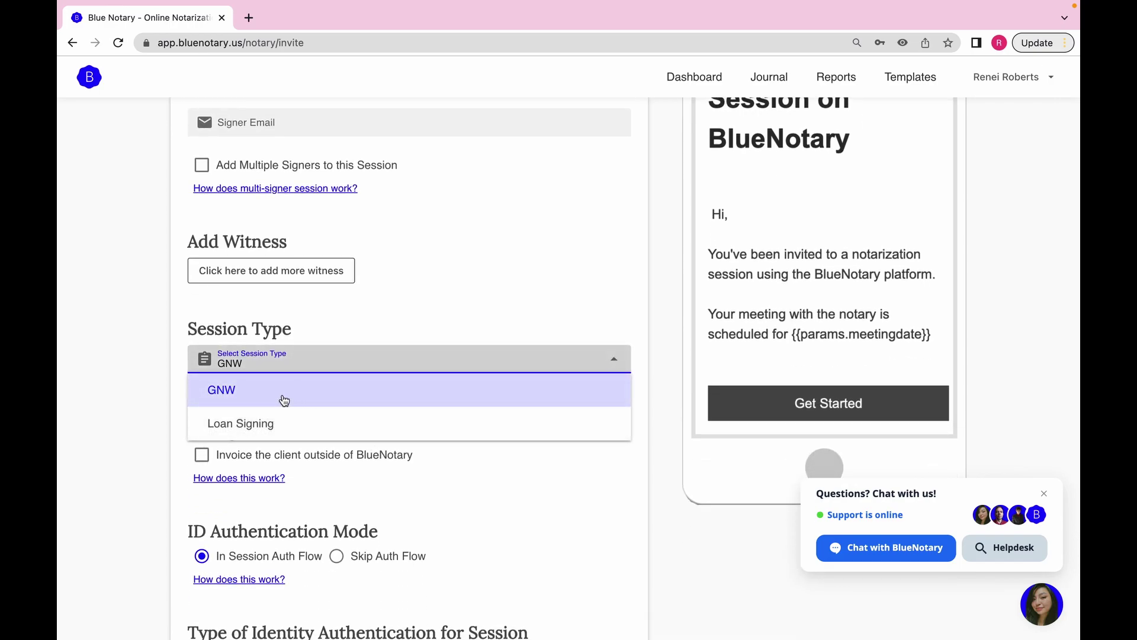
pyautogui.click(402, 304)
# Step: Look over the billing preference for invoicing outside BlueNotary and the ID authentication mode options
pyautogui.scroll(-2, 401, 307)
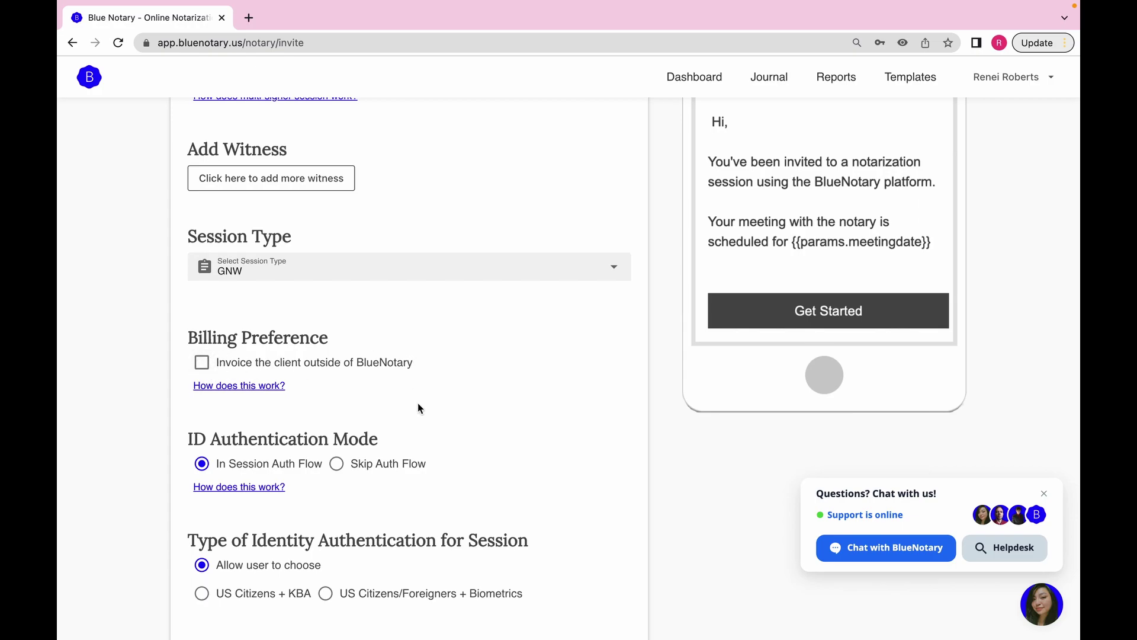
pyautogui.scroll(1, 418, 403)
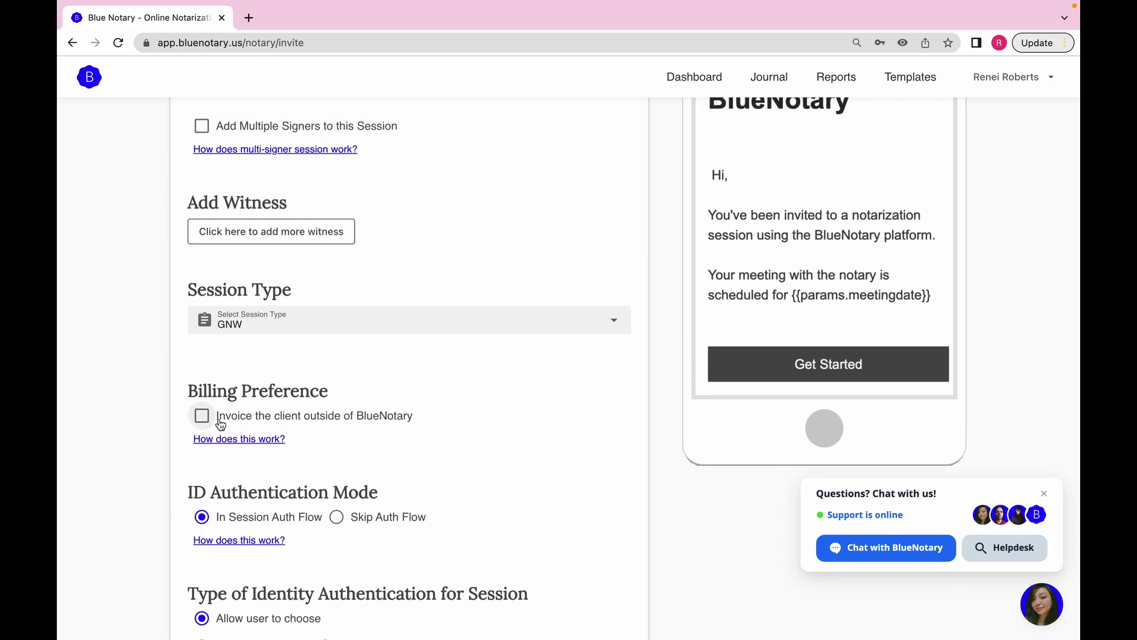
pyautogui.scroll(-1, 409, 443)
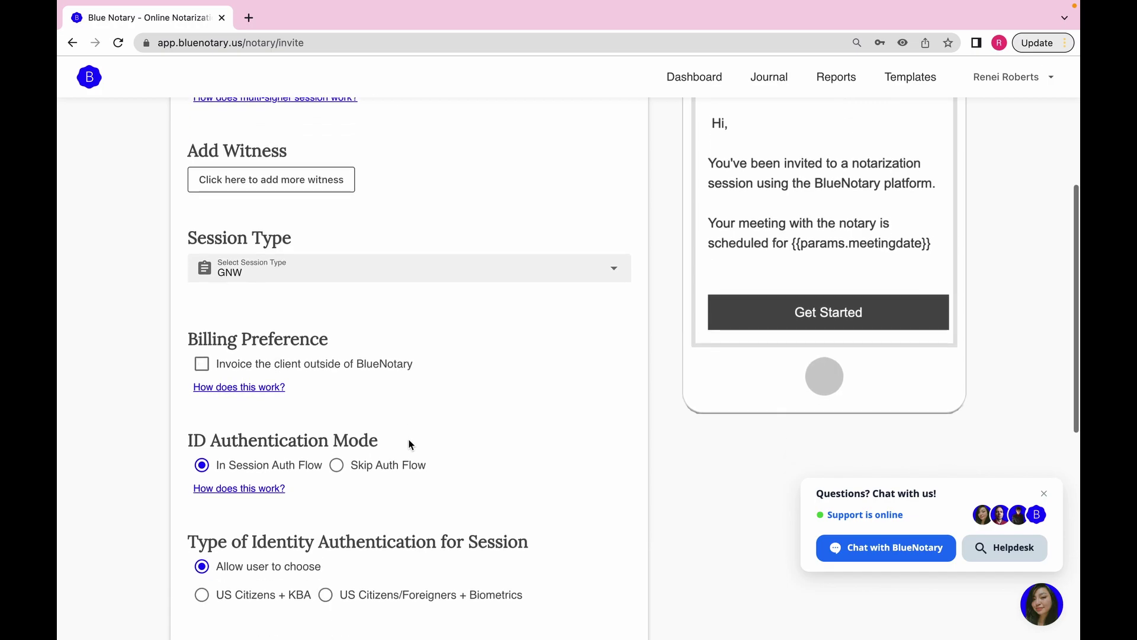
pyautogui.scroll(-2, 475, 392)
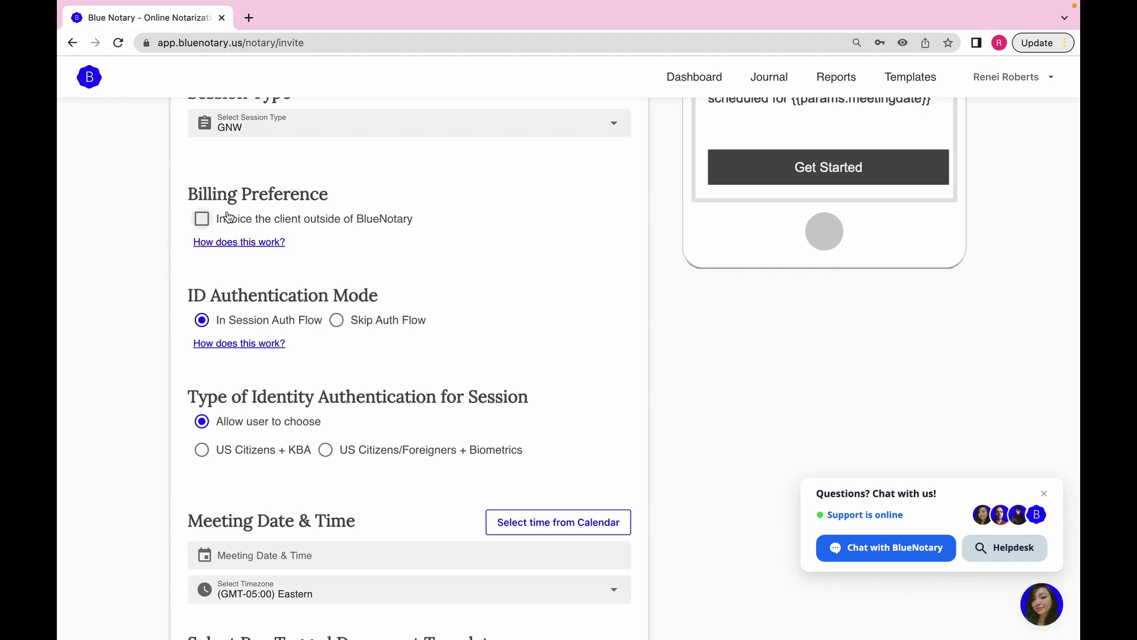
pyautogui.scroll(-2, 270, 296)
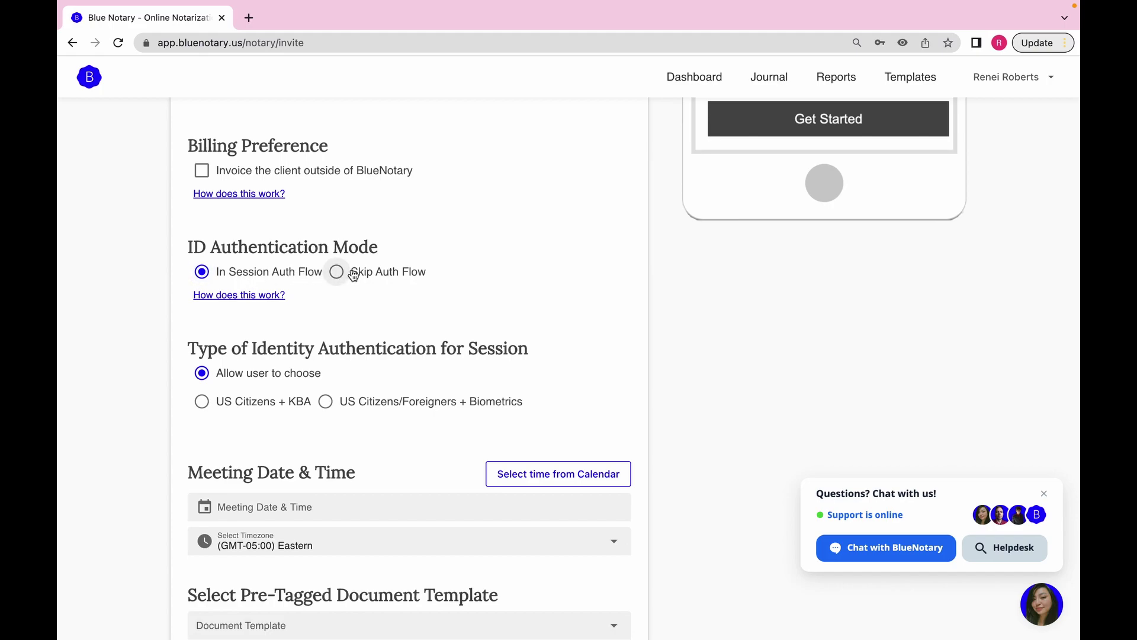
pyautogui.scroll(-1, 372, 326)
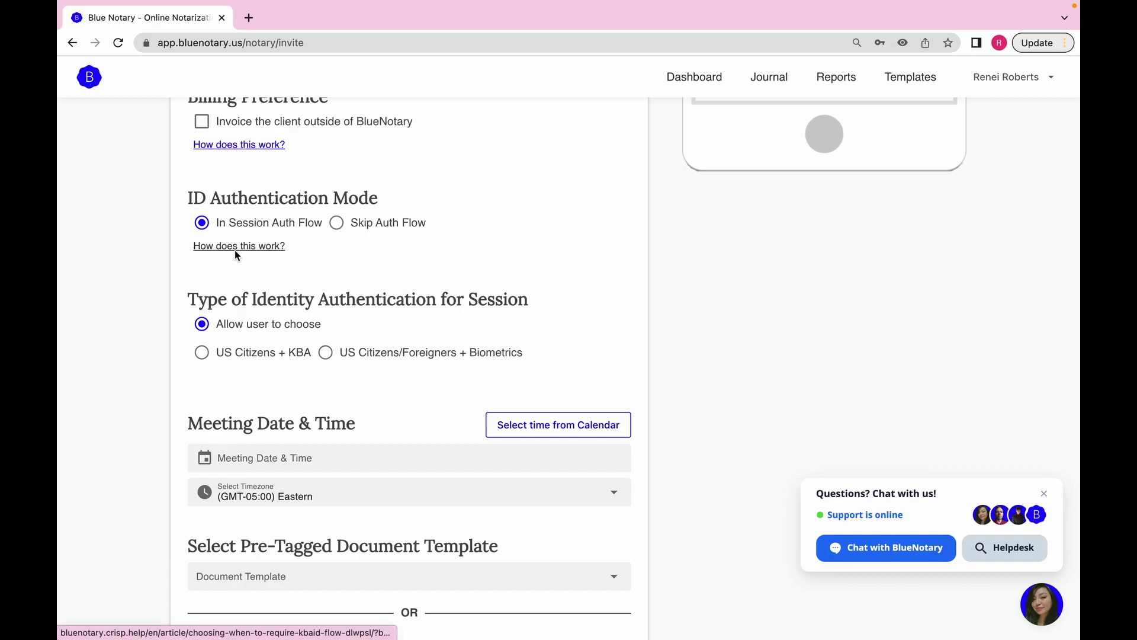
# Step: Set the session's type of identity authentication to US Citizens + KBA
pyautogui.scroll(-1, 234, 250)
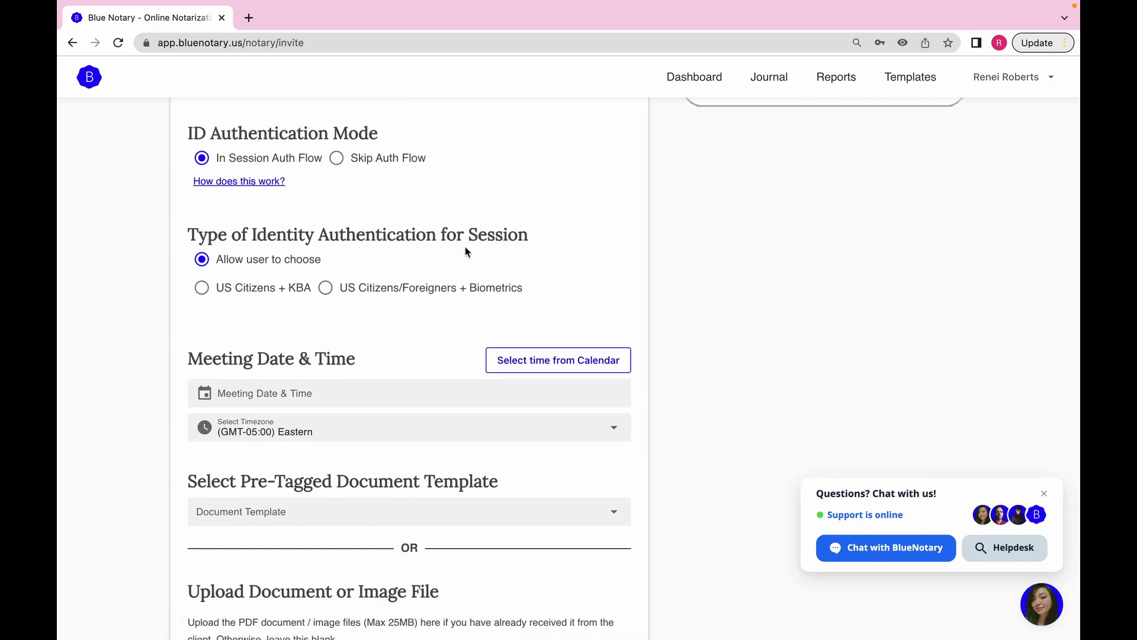
pyautogui.click(303, 286)
pyautogui.click(280, 262)
pyautogui.click(202, 295)
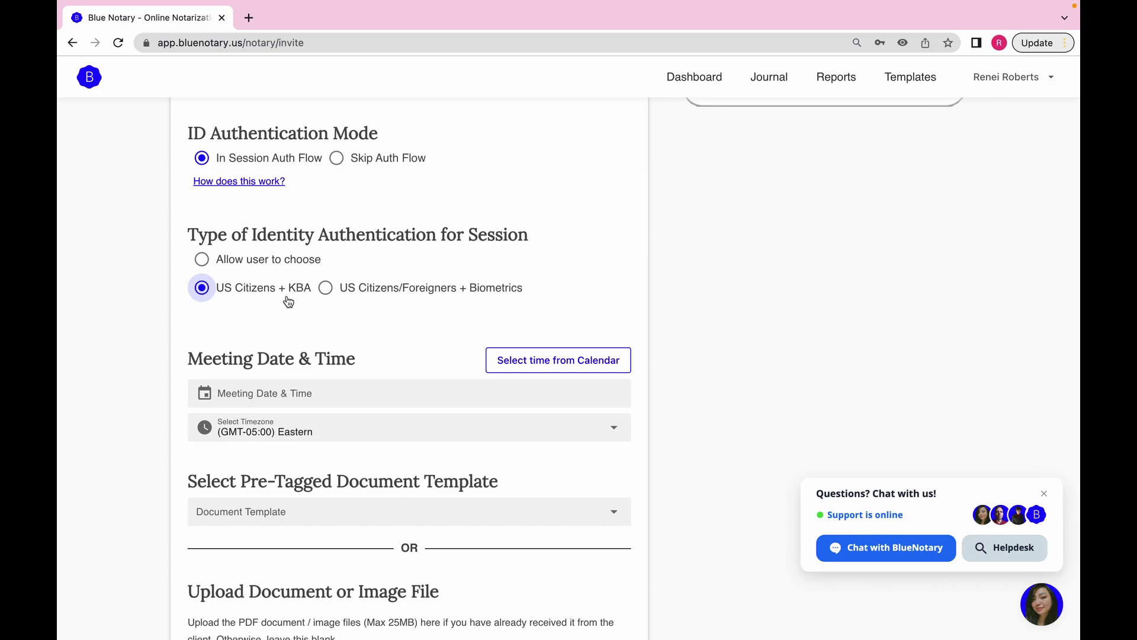
# Step: Look over the meeting date, time and timezone settings, and check the list of pre-tagged document templates without choosing one
pyautogui.scroll(-1, 318, 309)
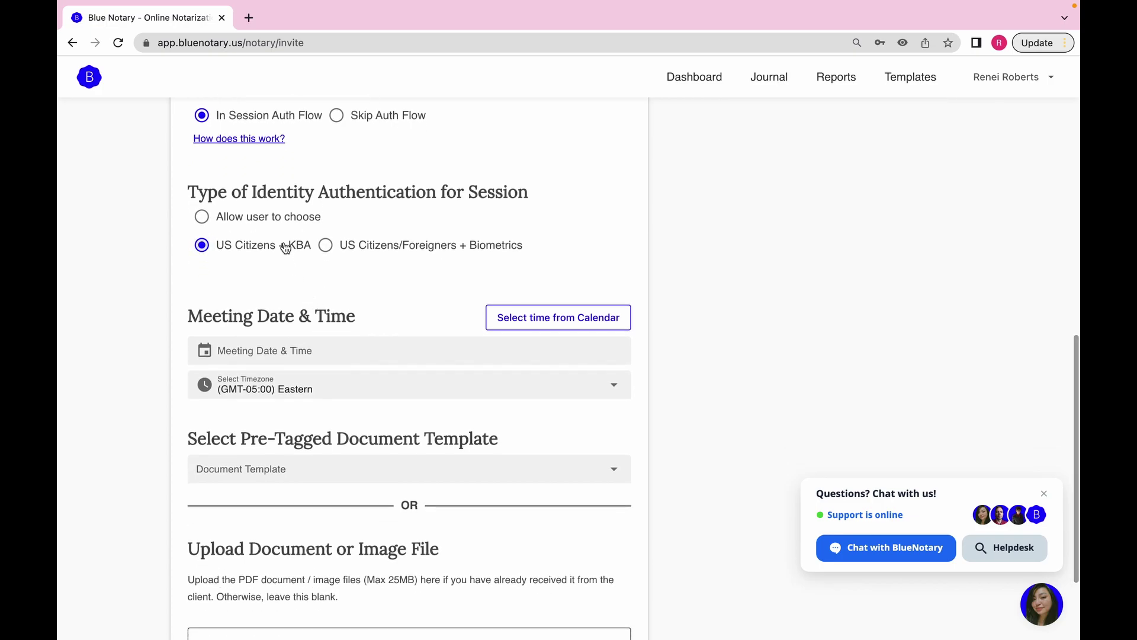
pyautogui.scroll(-2, 312, 242)
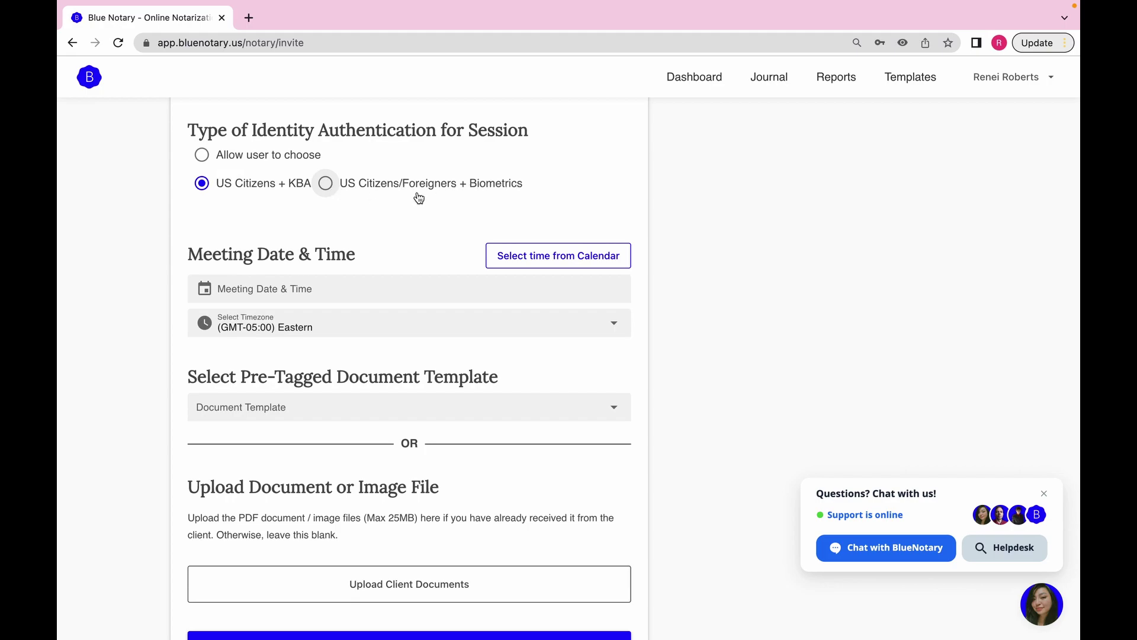
pyautogui.scroll(-1, 417, 196)
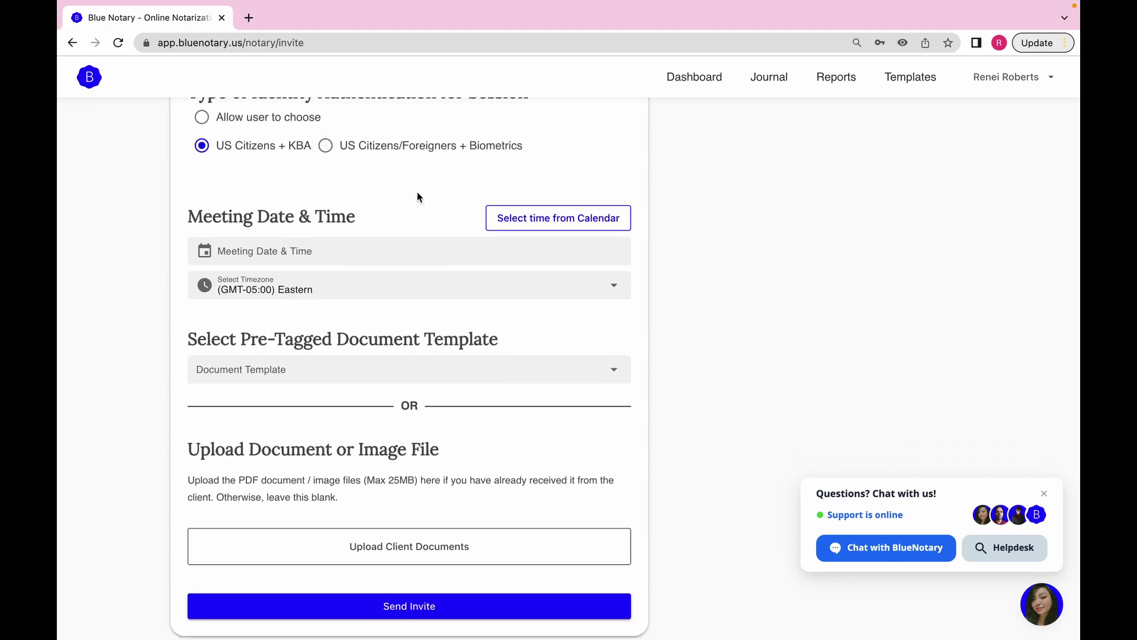
pyautogui.scroll(2, 417, 193)
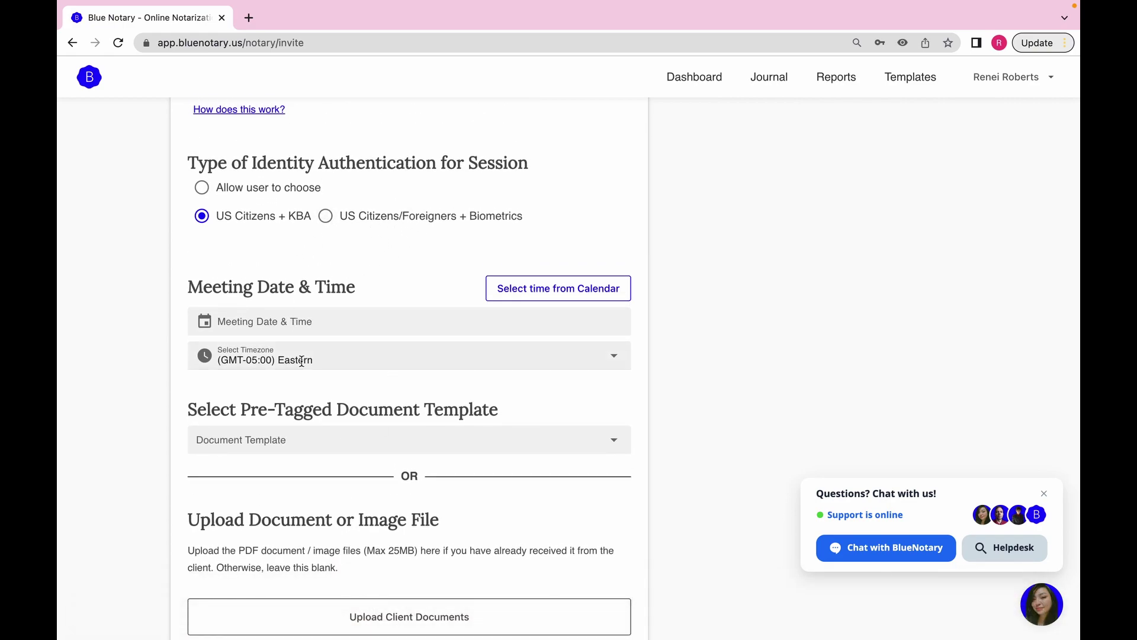
pyautogui.scroll(-2, 301, 360)
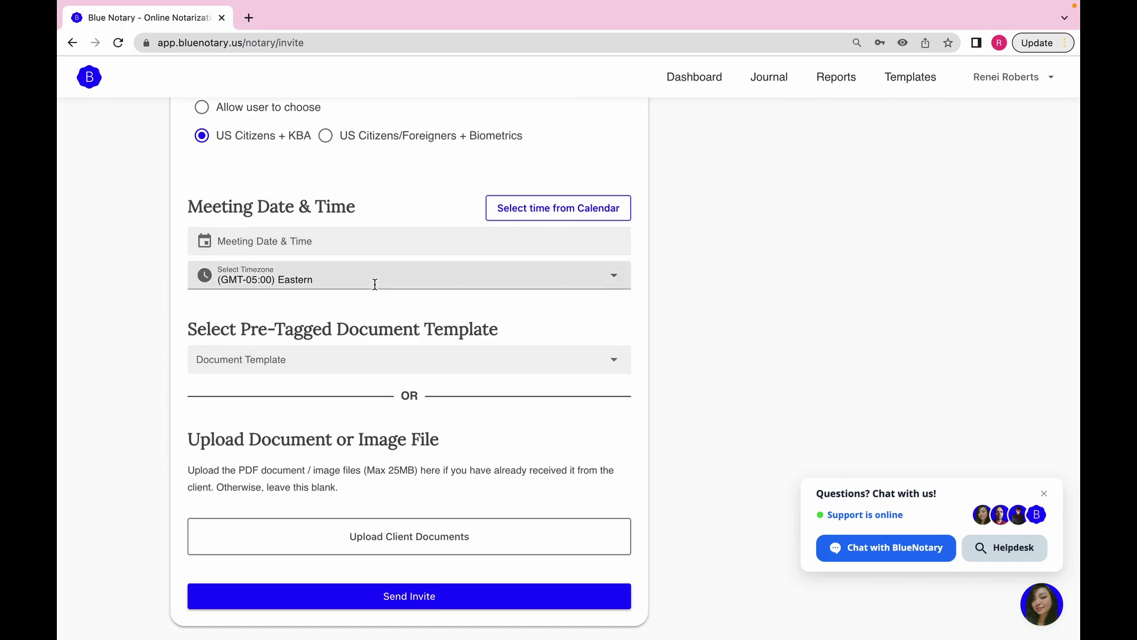
pyautogui.scroll(-1, 414, 308)
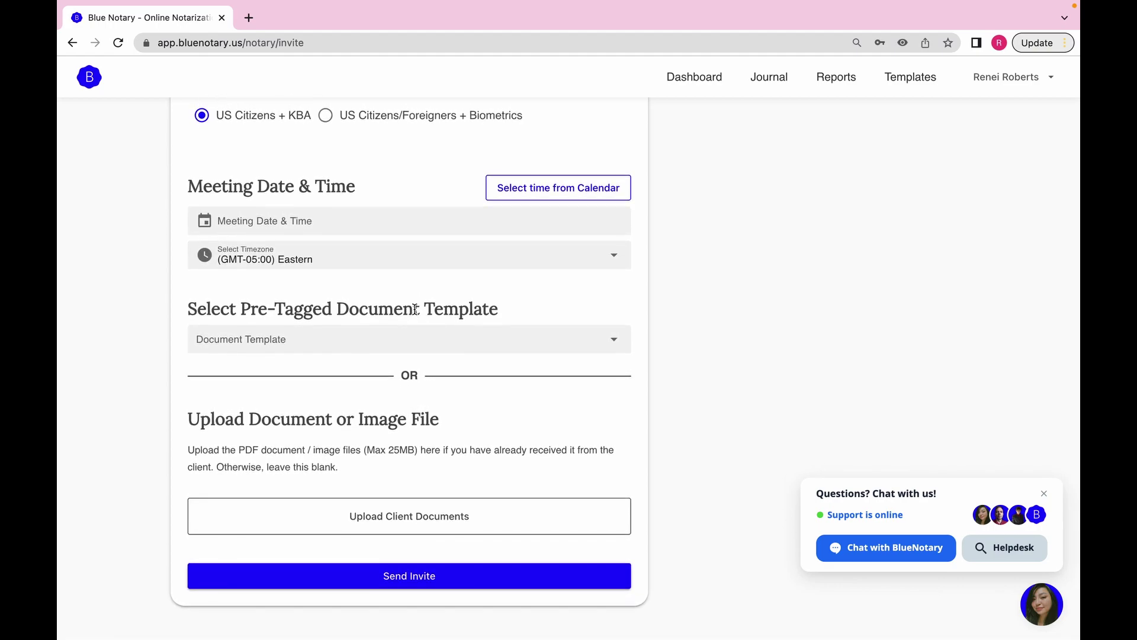
pyautogui.click(287, 343)
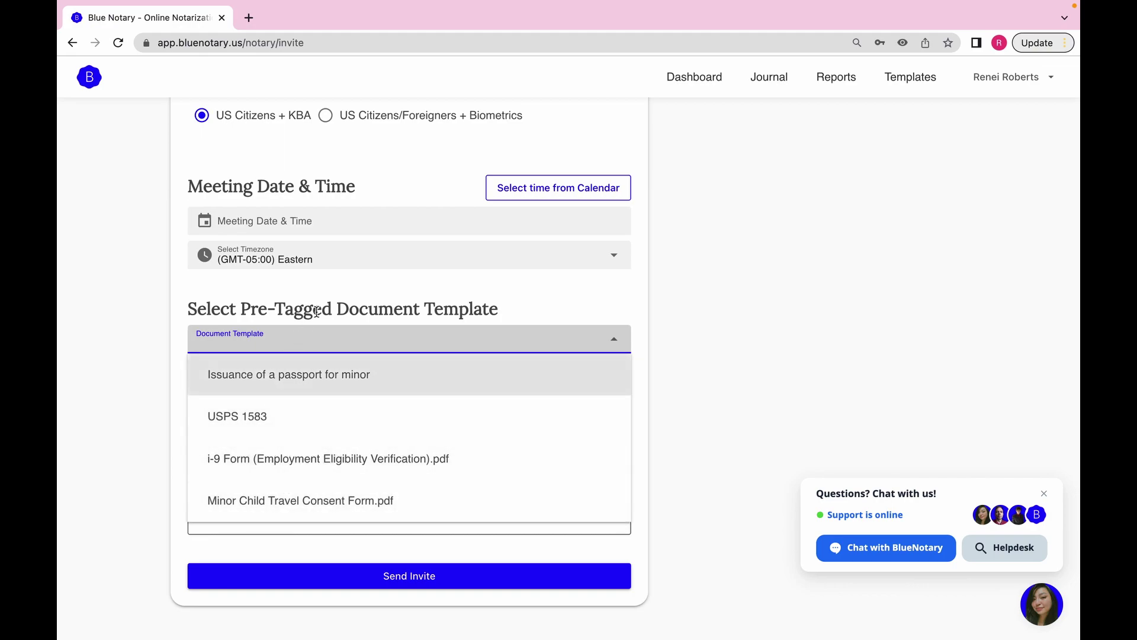
pyautogui.click(333, 294)
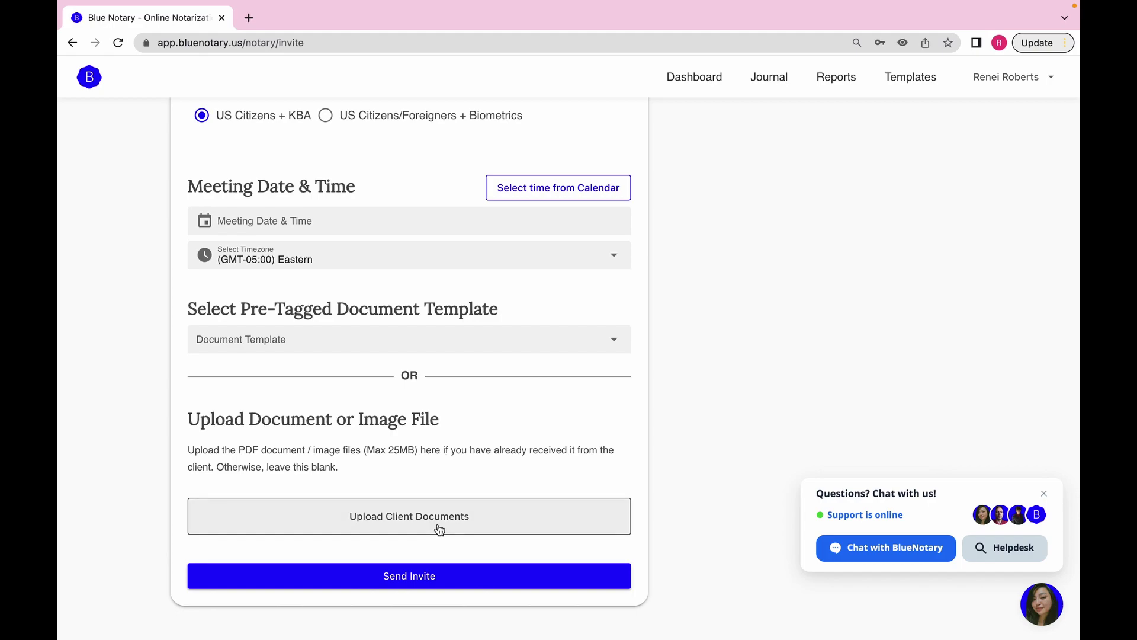
# Step: Open the file chooser for uploading client documents, cancel it, and review the invitation form back to the signer details
pyautogui.click(408, 524)
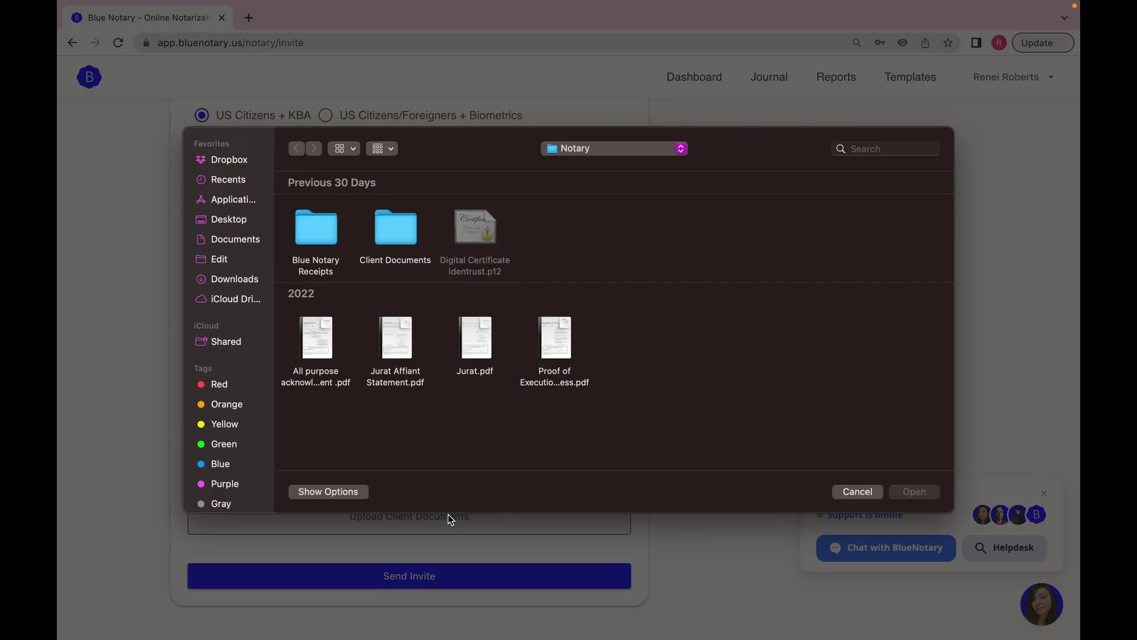
pyautogui.click(862, 491)
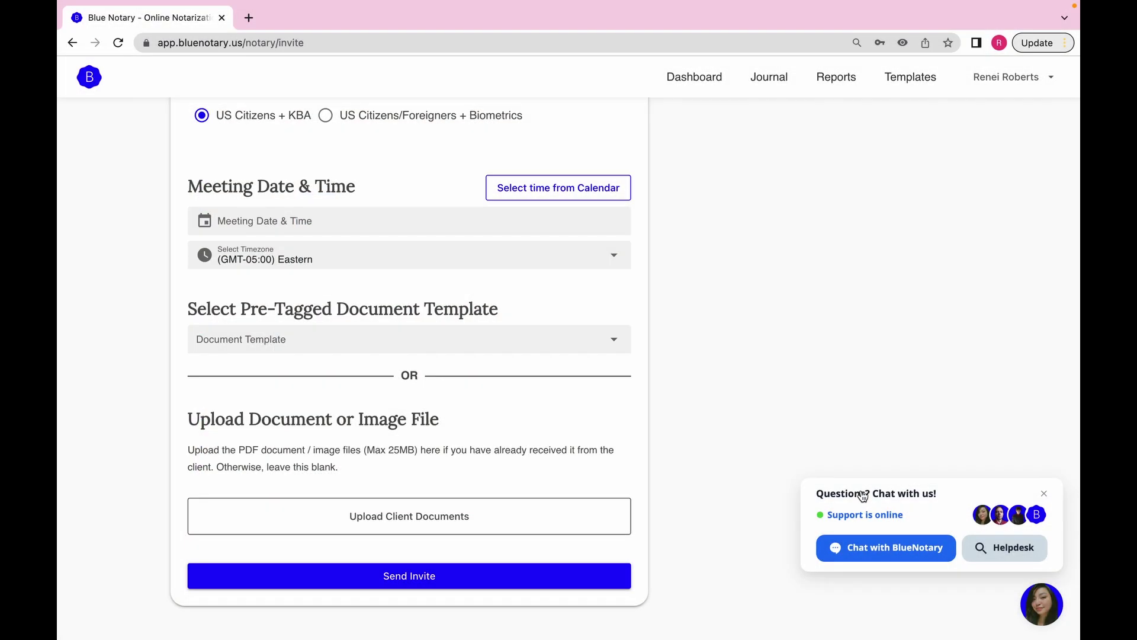
pyautogui.click(386, 577)
pyautogui.scroll(-4, 432, 307)
pyautogui.scroll(-4, 431, 307)
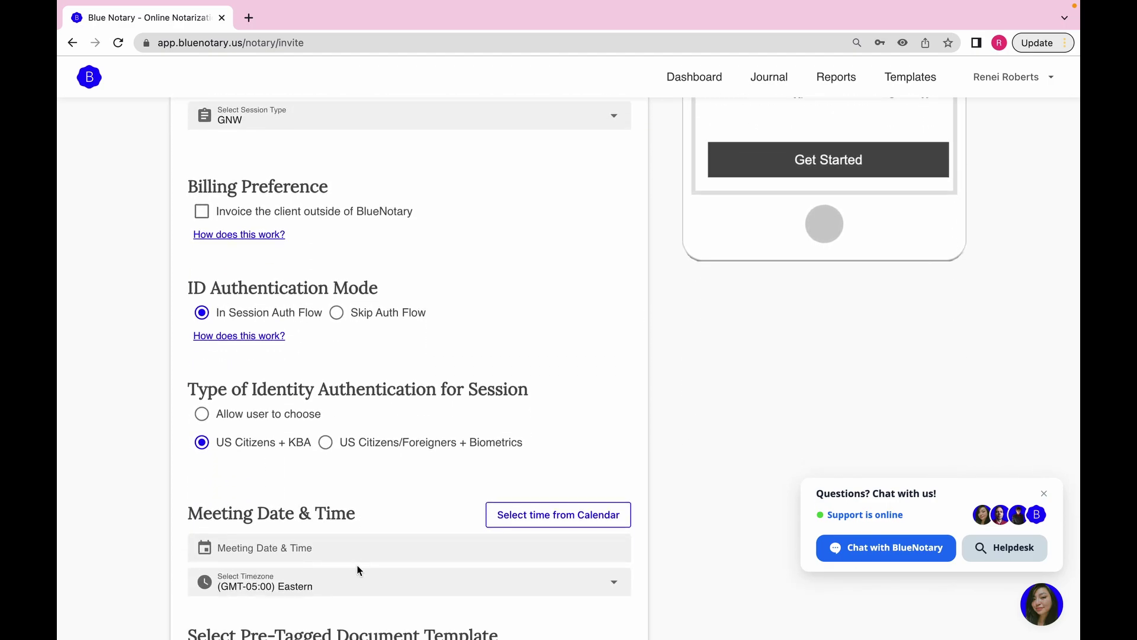
pyautogui.scroll(7, 436, 472)
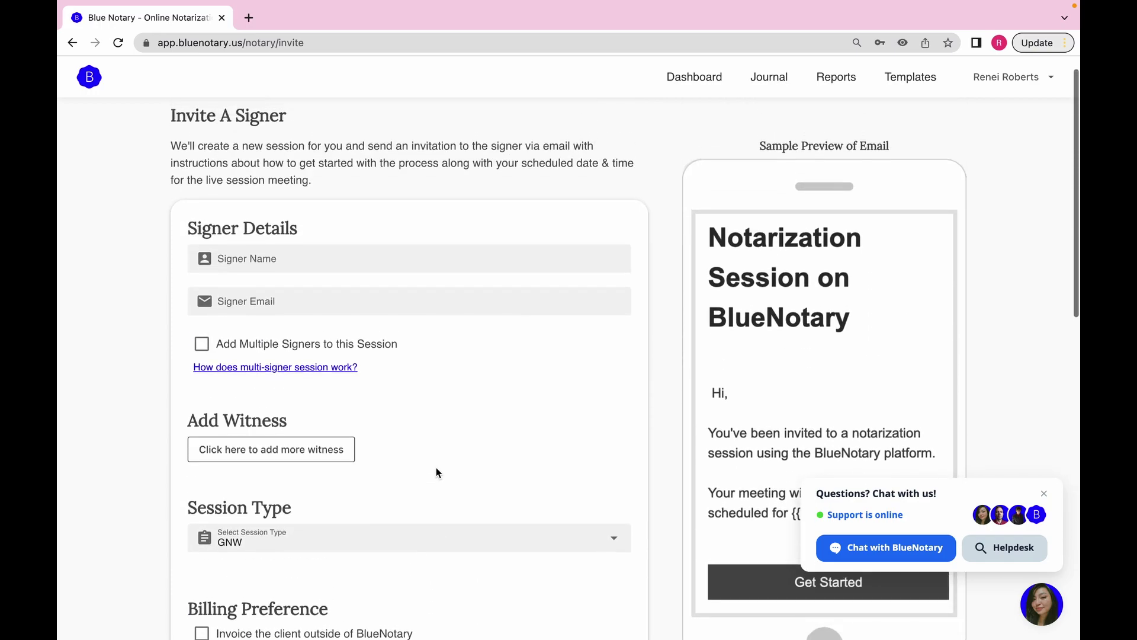
pyautogui.scroll(1, 436, 472)
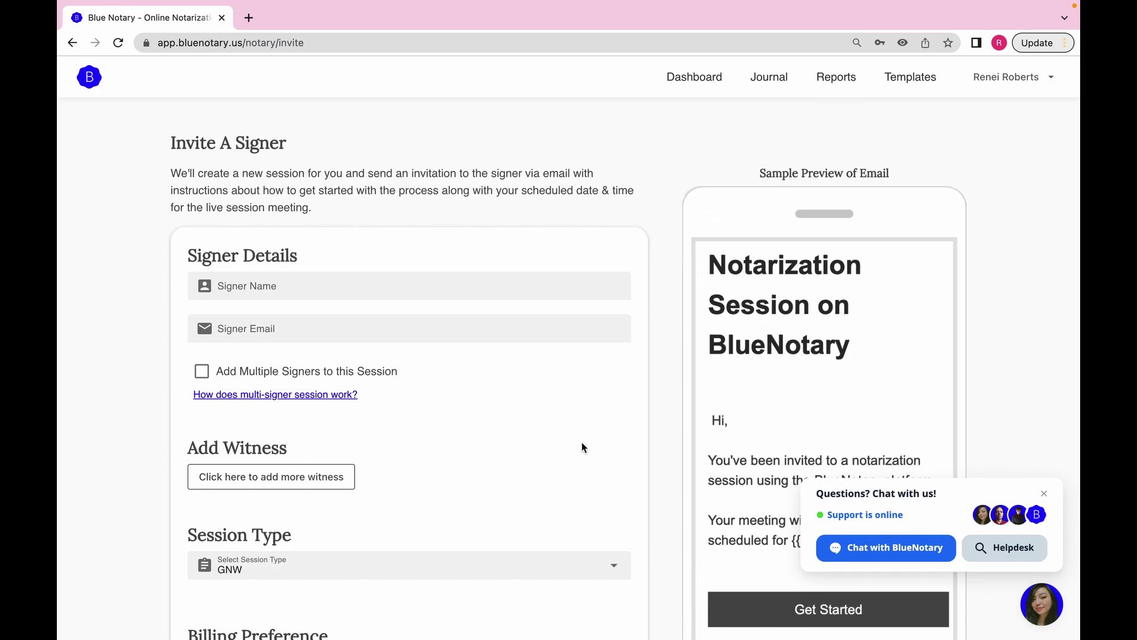
# Step: Open the session journal and show the archived sessions to review their status, meeting times and progress
pyautogui.click(765, 83)
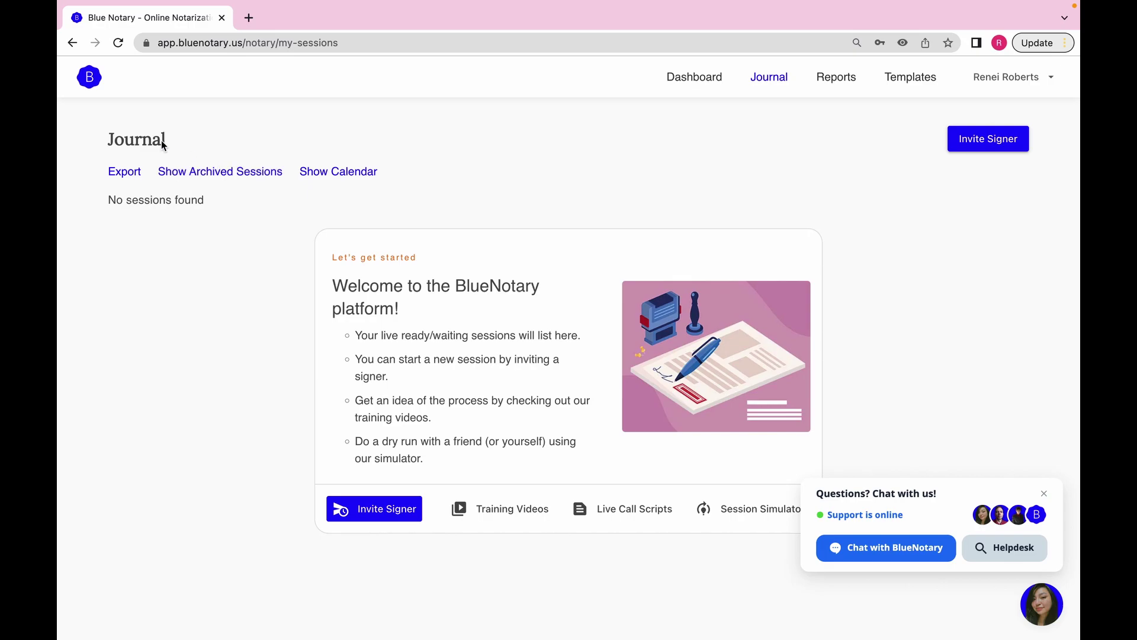
pyautogui.click(181, 173)
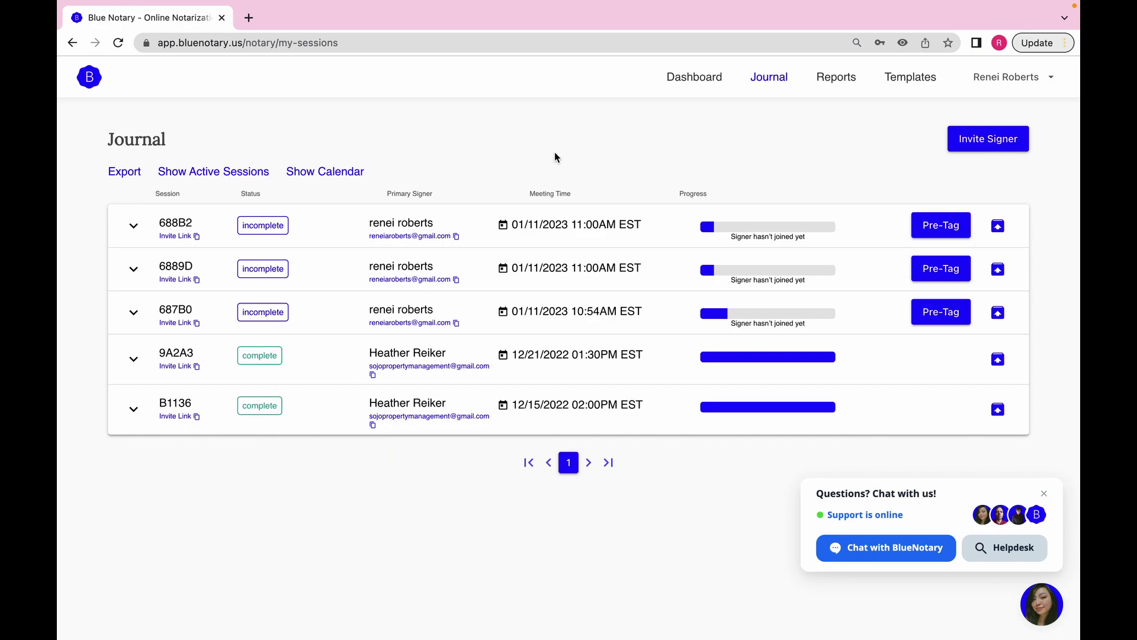
# Step: Review the session reports and chart for 1 year, compare the 3-month and 1-month periods, and return to 1 year
pyautogui.click(849, 81)
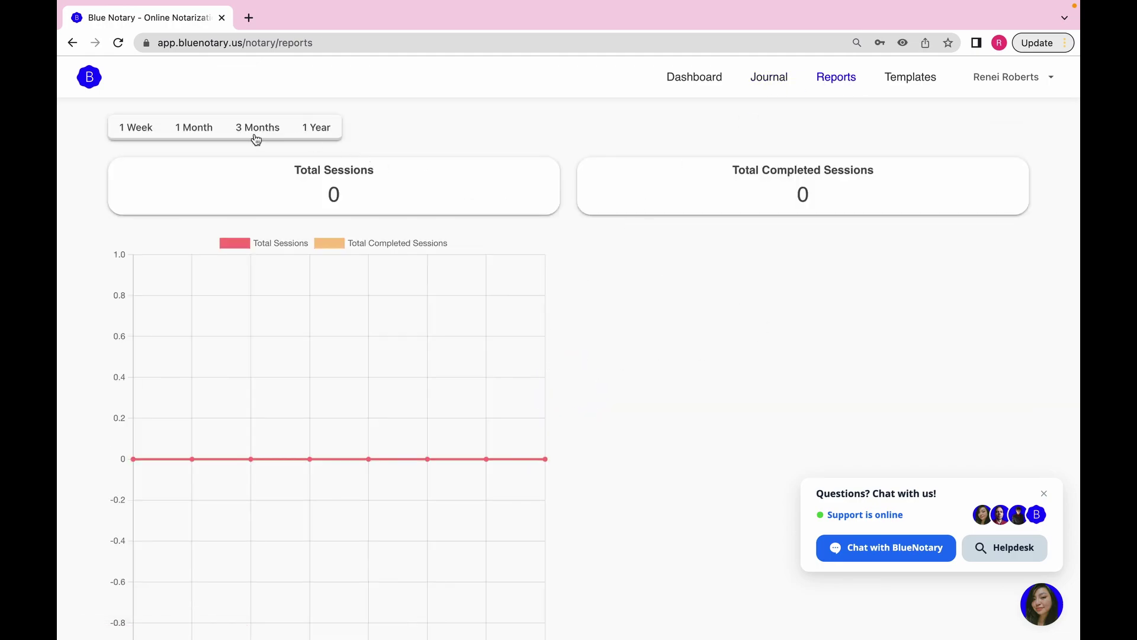
pyautogui.click(305, 137)
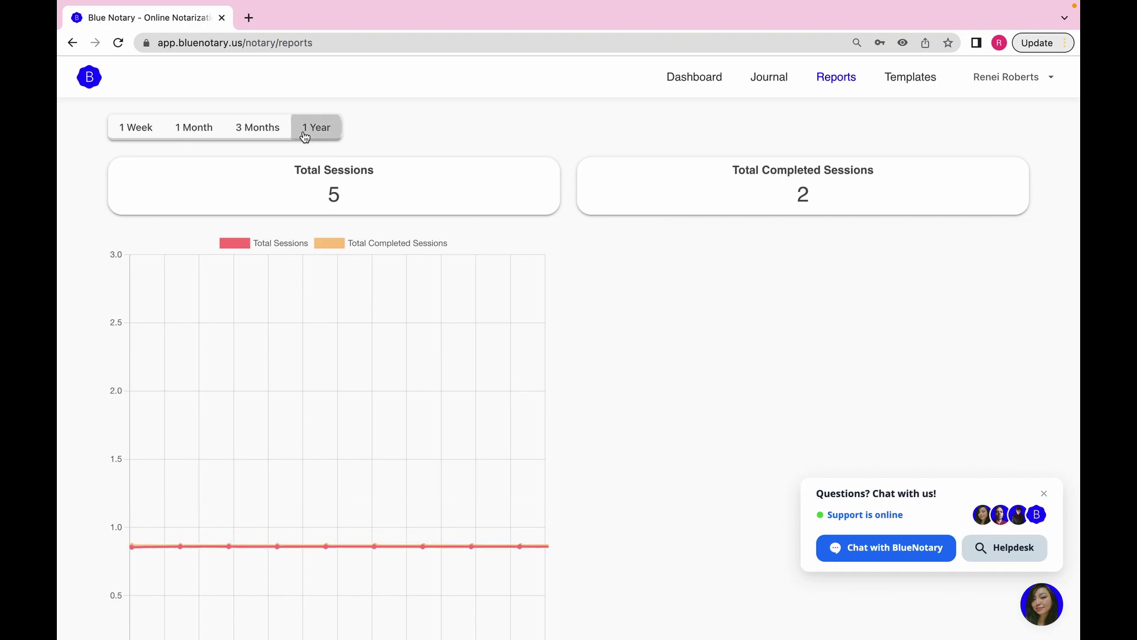
pyautogui.scroll(-2, 412, 445)
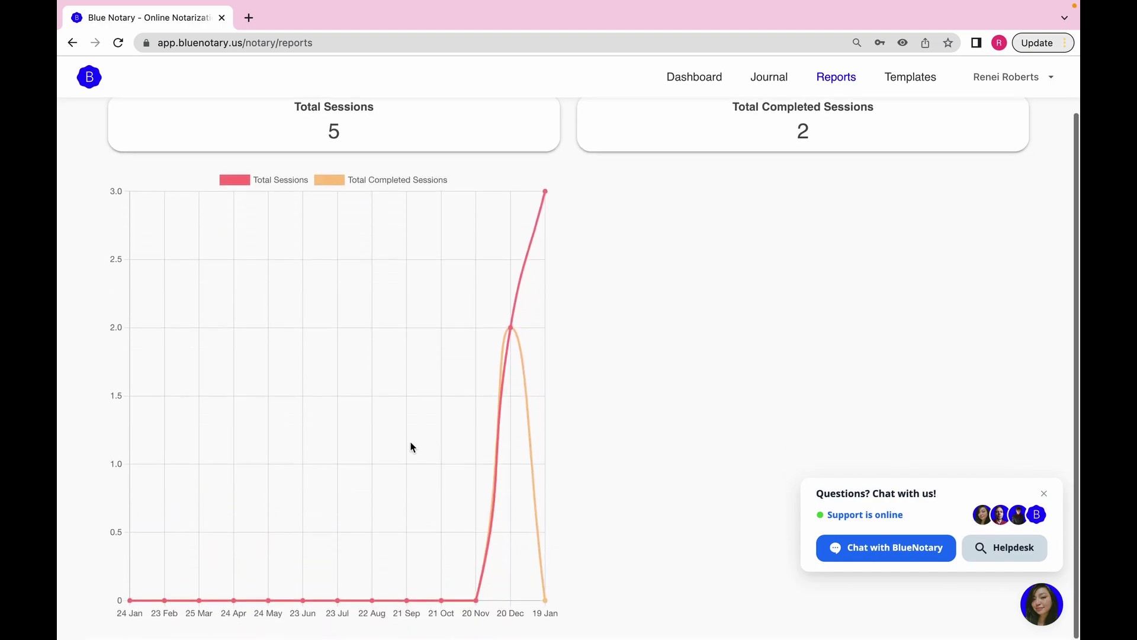
pyautogui.scroll(2, 330, 226)
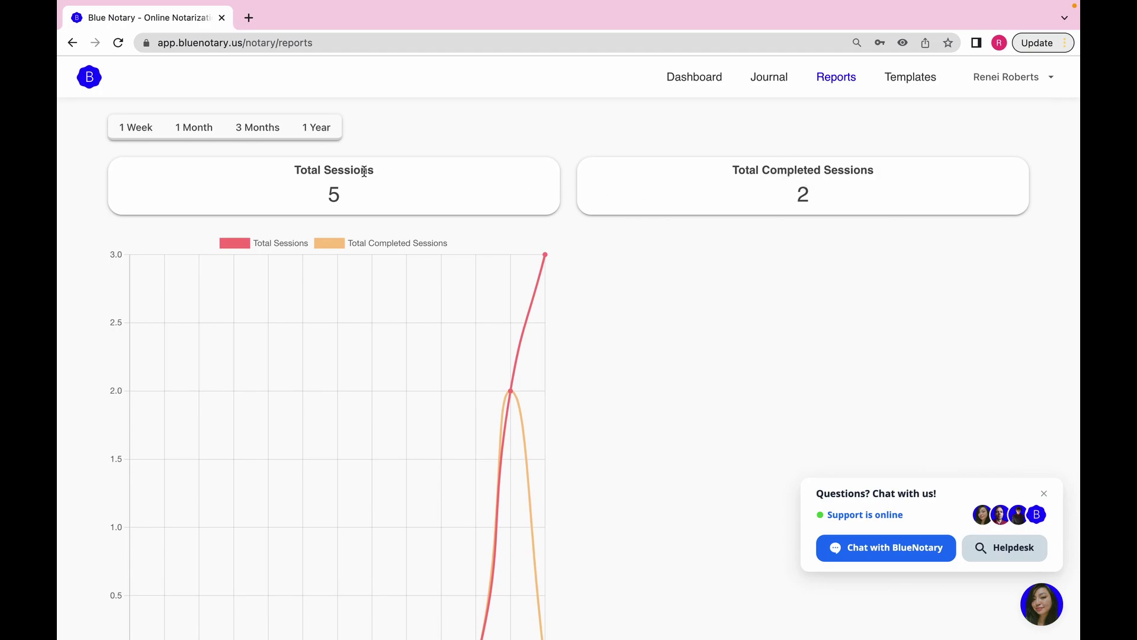
pyautogui.click(255, 127)
pyautogui.click(196, 130)
pyautogui.click(330, 127)
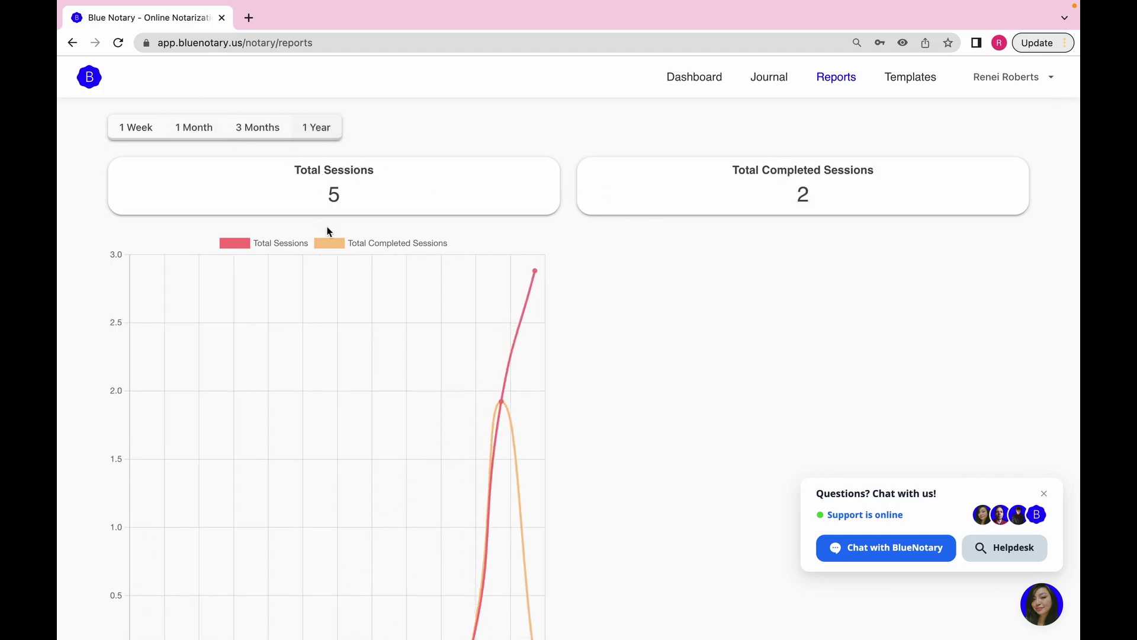
# Step: Look over the document templates and the dashboard's getting-started resources, dismissing the support chat prompt that covers them
pyautogui.click(910, 76)
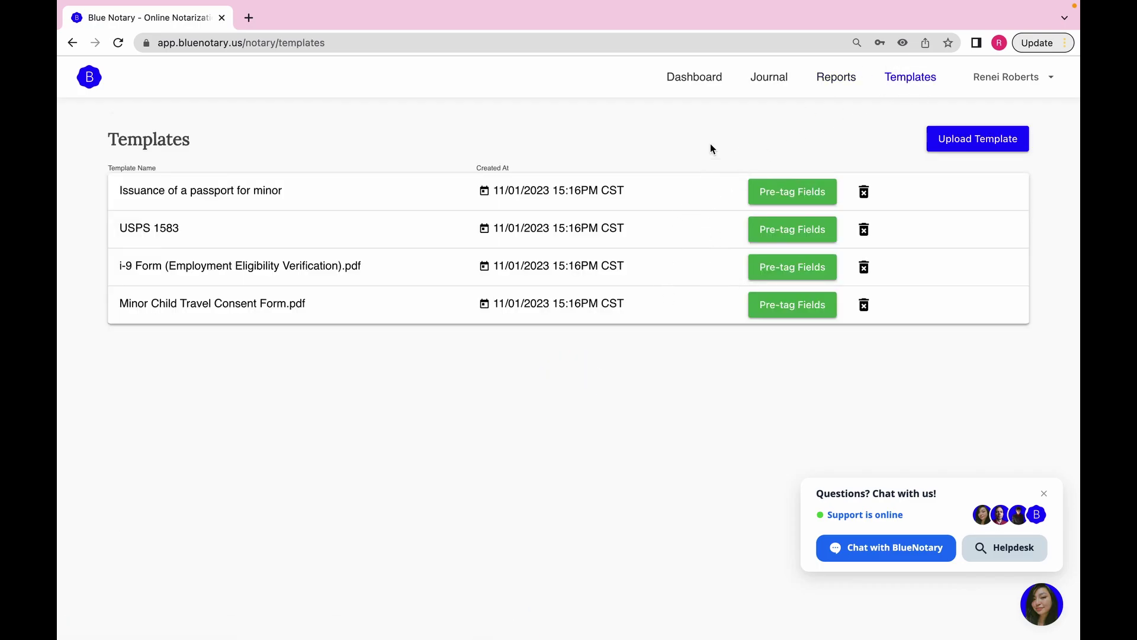
pyautogui.click(676, 88)
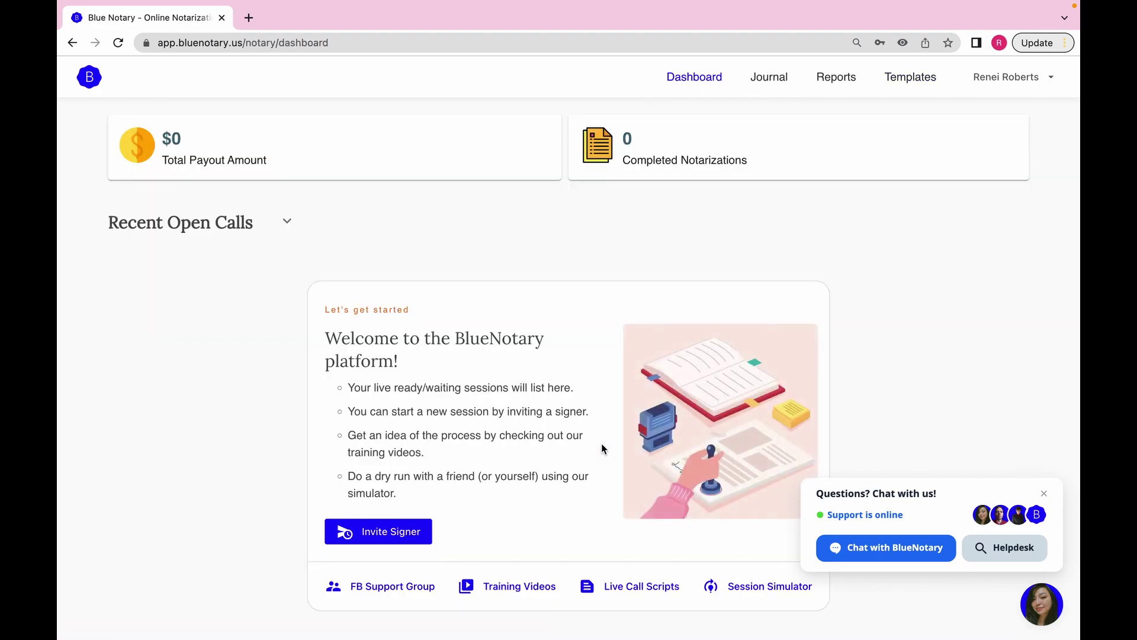
pyautogui.scroll(-2, 602, 449)
pyautogui.moveTo(410, 635)
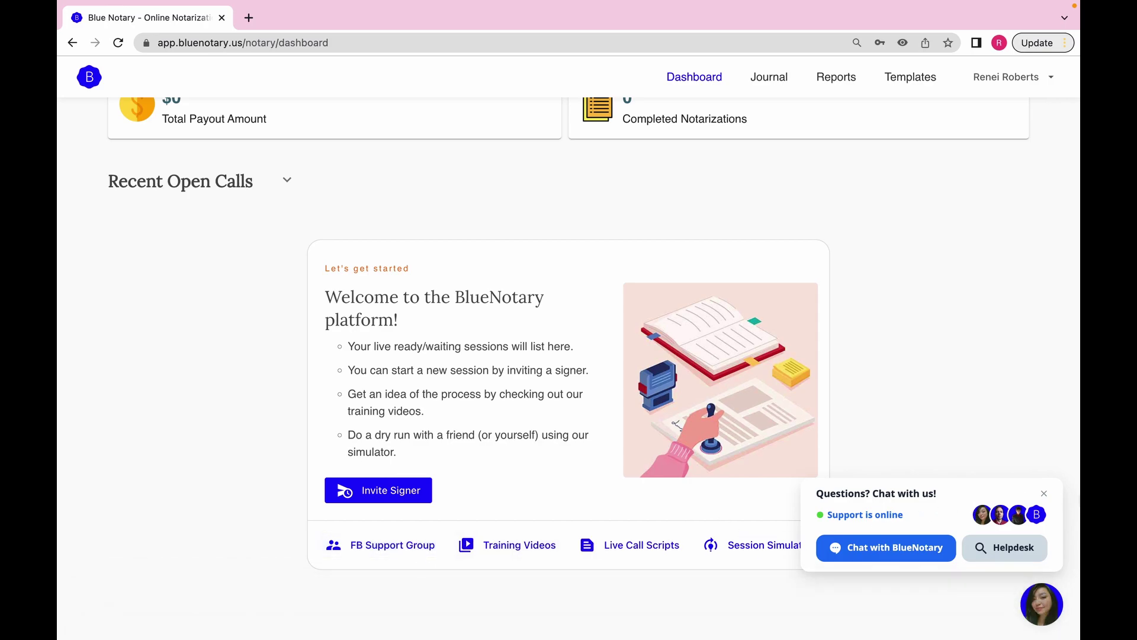
pyautogui.click(1044, 493)
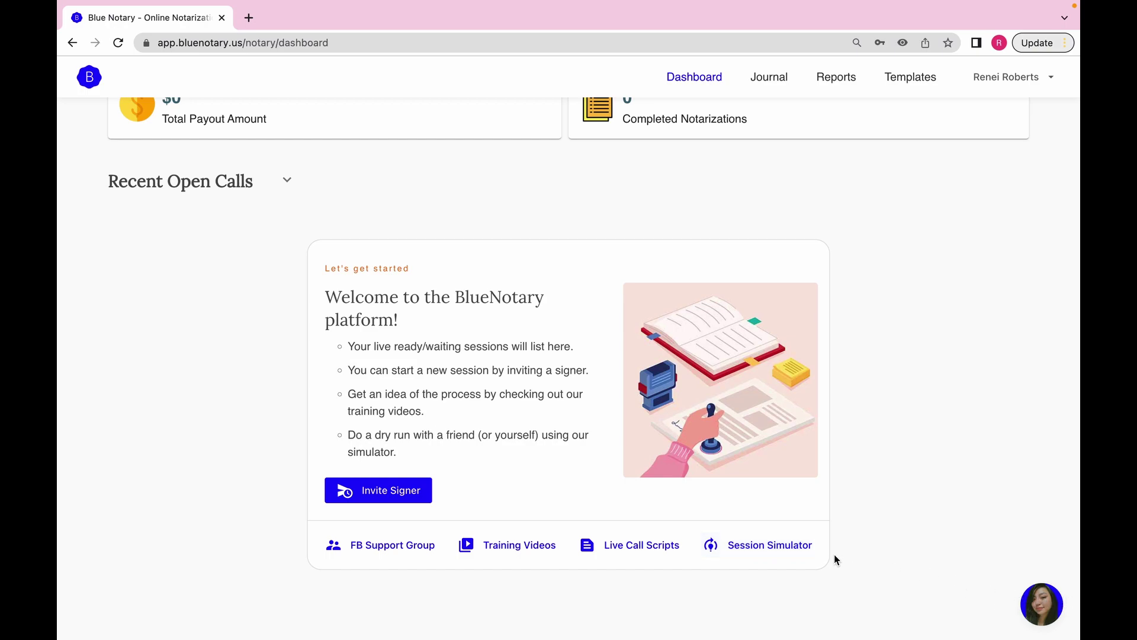
# Step: Open the Session Simulator and examine its sample document, session controls and drag-and-drop toolbox
pyautogui.click(757, 546)
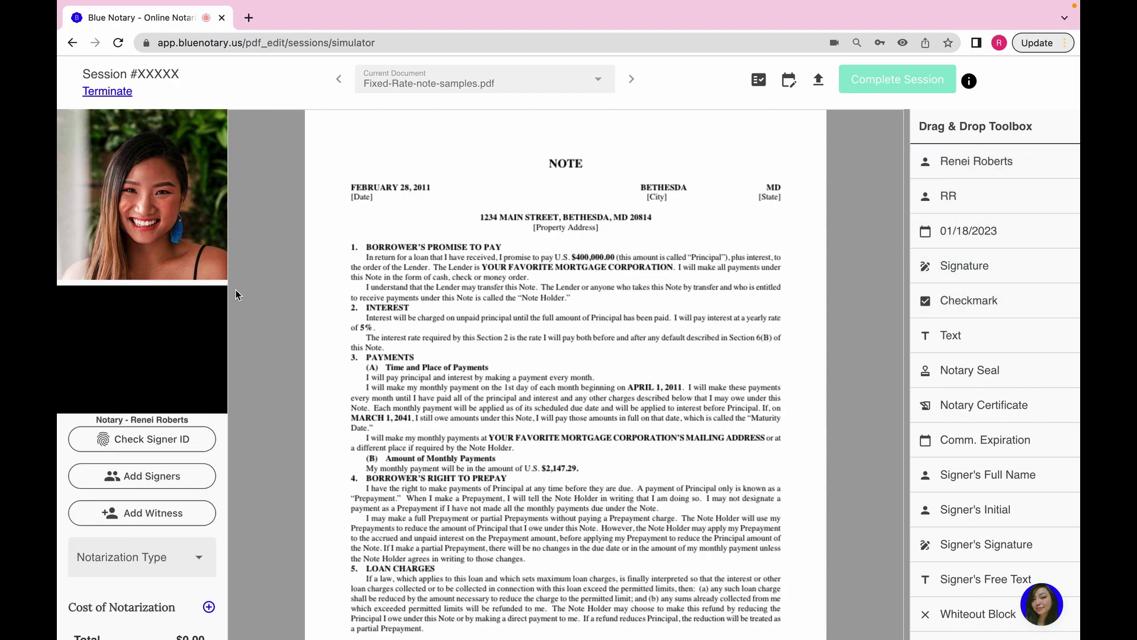
pyautogui.scroll(-4, 644, 504)
pyautogui.scroll(-6, 644, 504)
pyautogui.scroll(10, 644, 504)
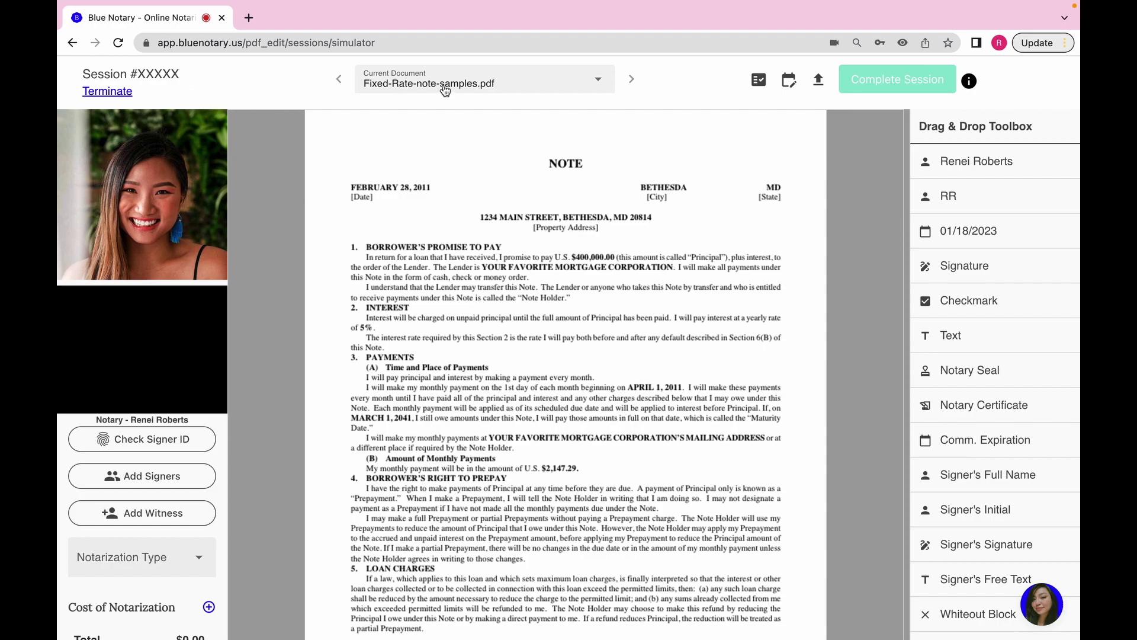
# Step: Leave the session simulator and return to the dashboard's welcome overview
pyautogui.click(71, 43)
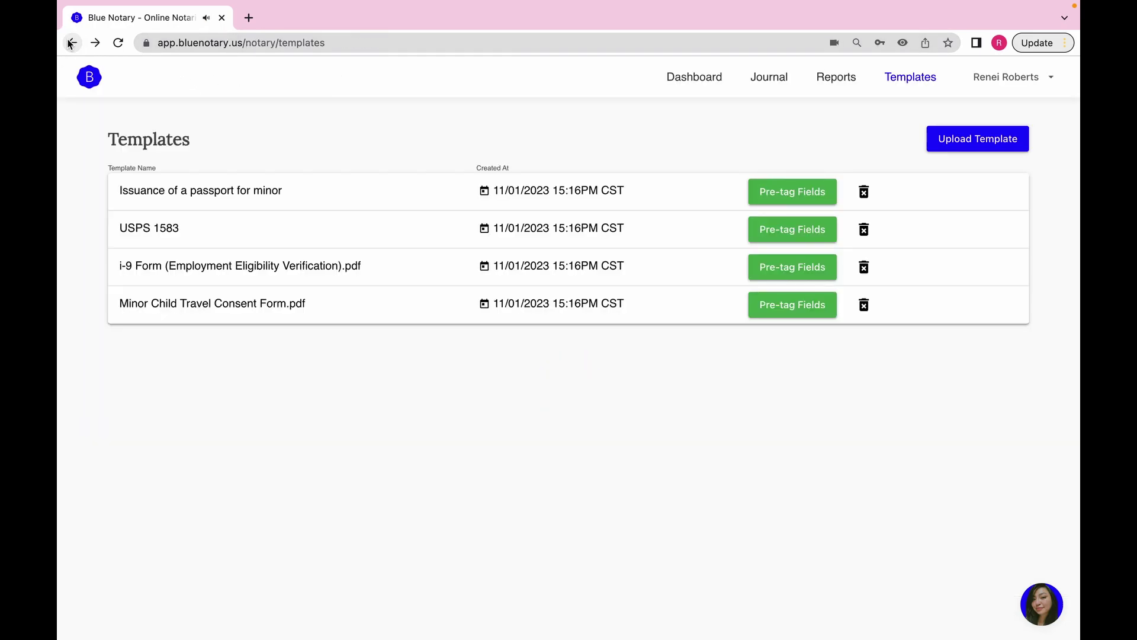
pyautogui.click(693, 78)
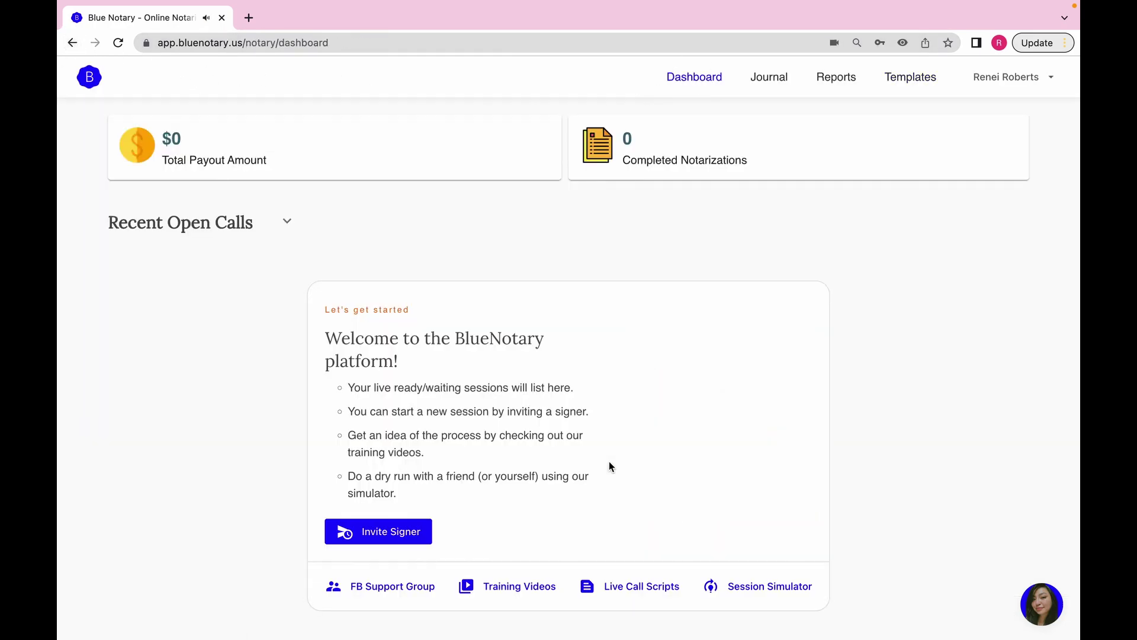
pyautogui.scroll(-1, 609, 461)
pyautogui.scroll(1, 609, 461)
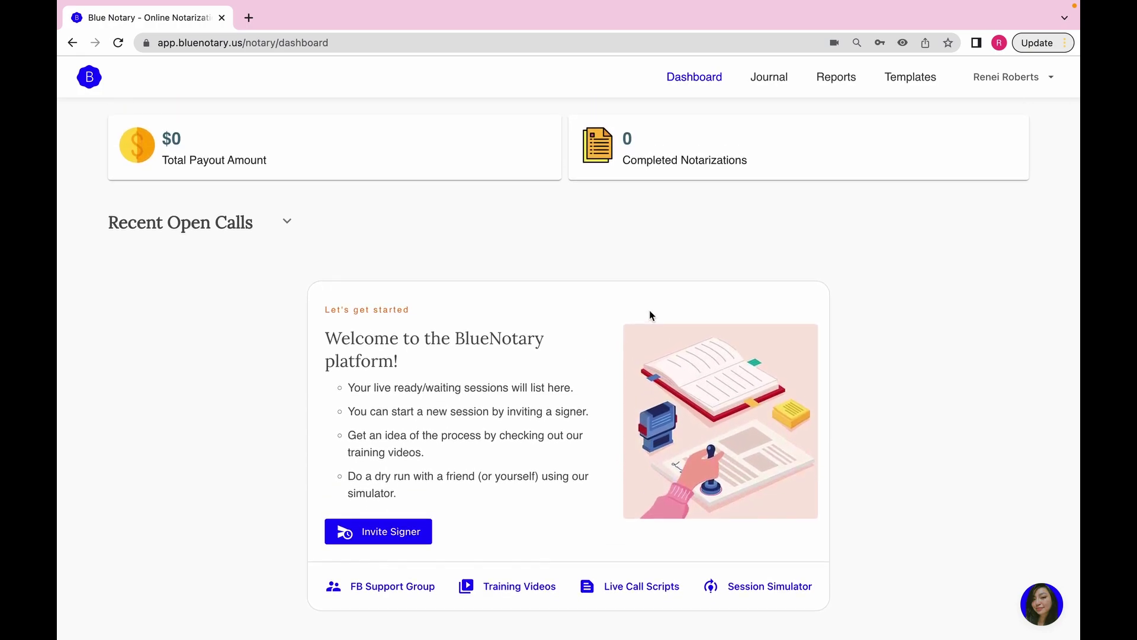